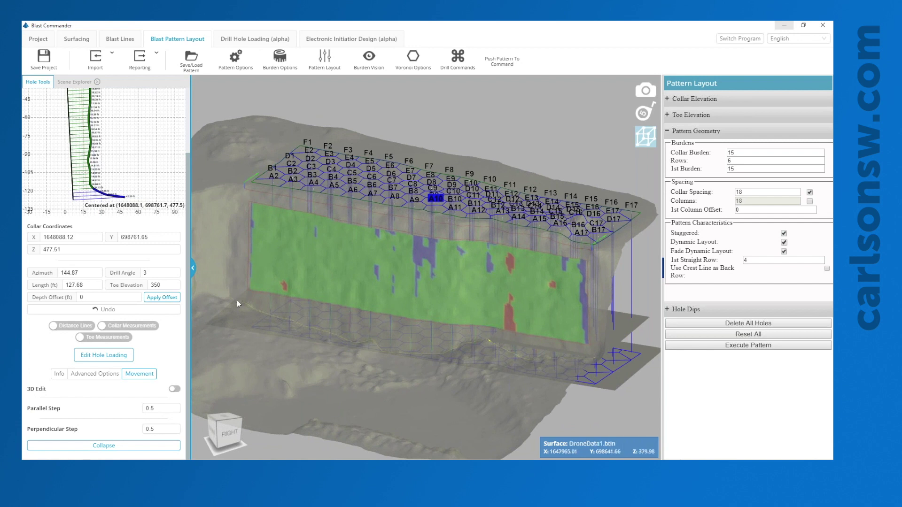
- Nudge hole A10 toward the free face by three 0.5 ft steps
left_click_drag(272, 340, 339, 364)
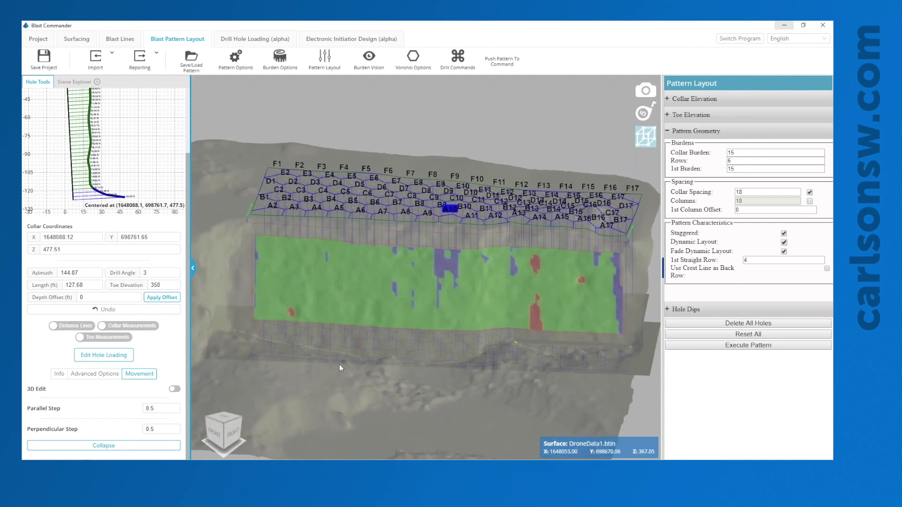
left_click_drag(404, 356, 377, 354)
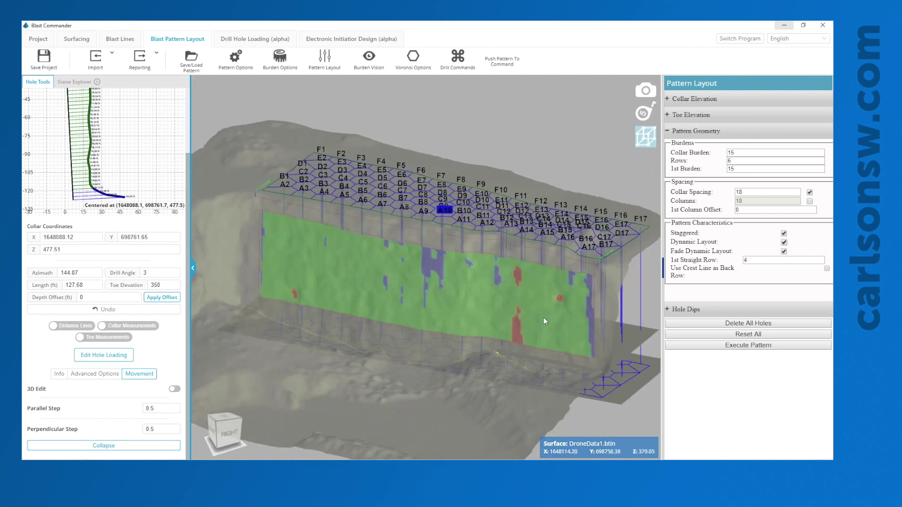
left_click_drag(365, 303, 420, 373)
scroll(437, 269, "up", 5)
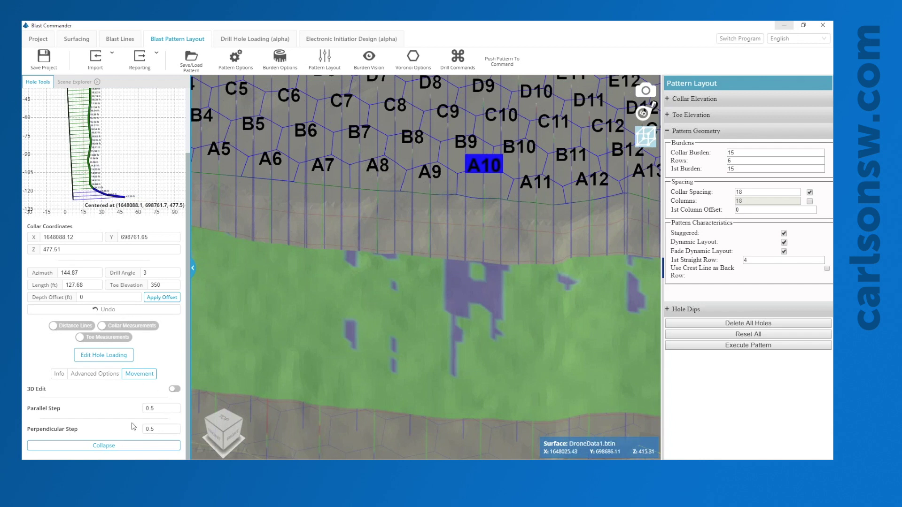
left_click(163, 408)
left_click(381, 211)
key("Up")
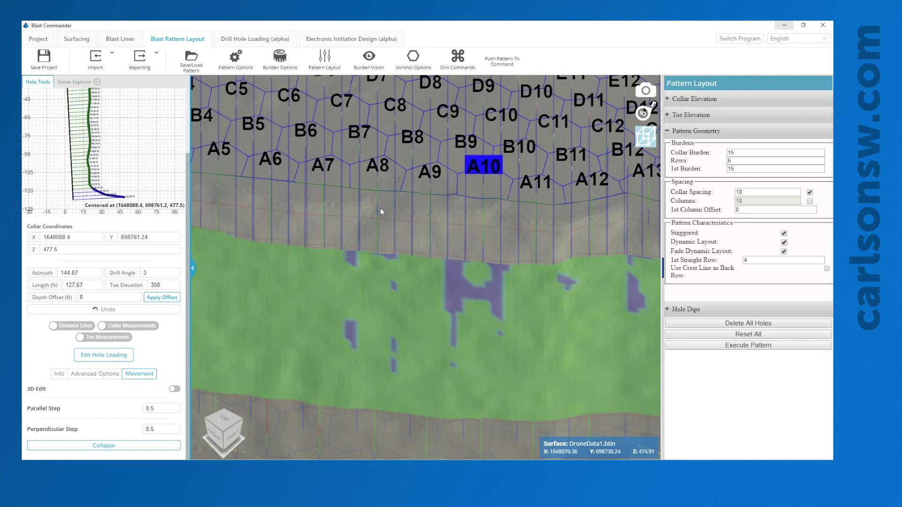
key("Up")
key("Up")
scroll(390, 223, "down", 2)
scroll(390, 224, "down", 2)
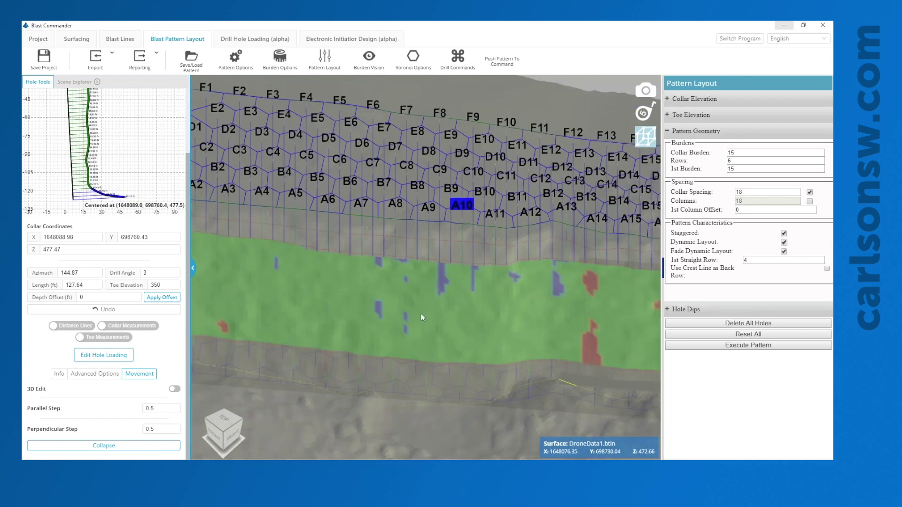
- Select hole A14 and nudge it away from the free face by two 0.5 ft steps
middle_click_drag(421, 314, 523, 191)
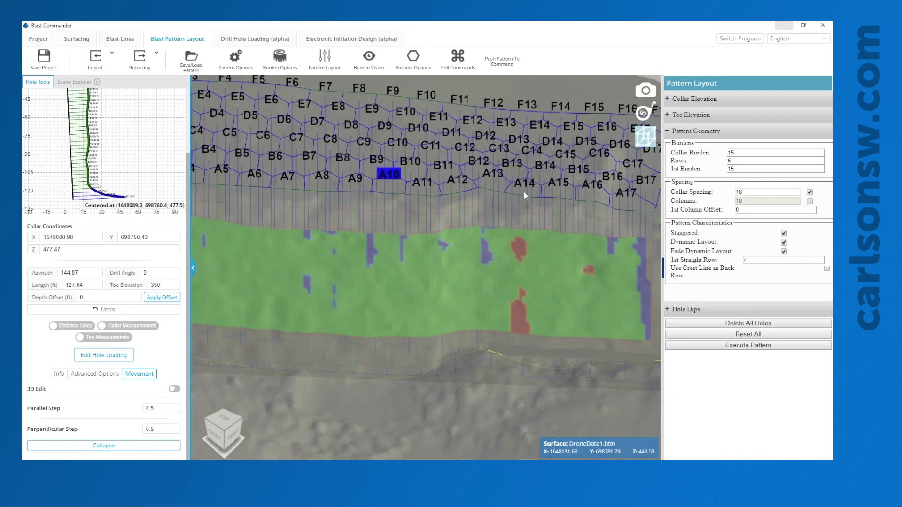
left_click(525, 185)
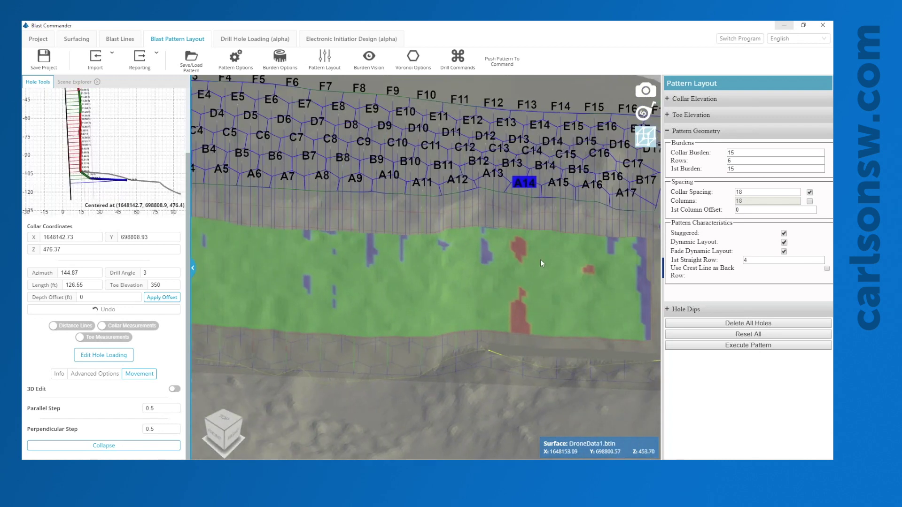
key("Up")
key("Up")
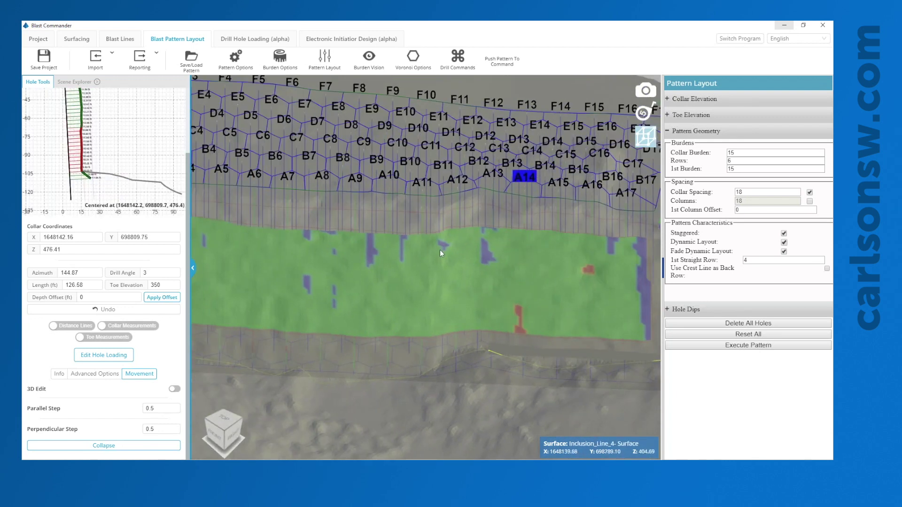
scroll(411, 263, "down", 3)
middle_click_drag(386, 343, 347, 355)
middle_click_drag(362, 157, 341, 144)
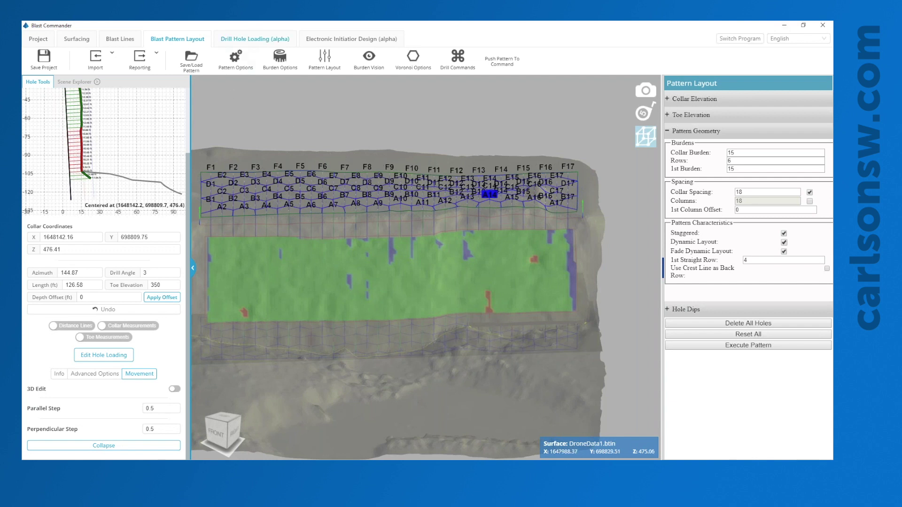
- Open the drill hole loading reagent definitions and examine the Dyno Nobel packaged and bulk powders
left_click(254, 39)
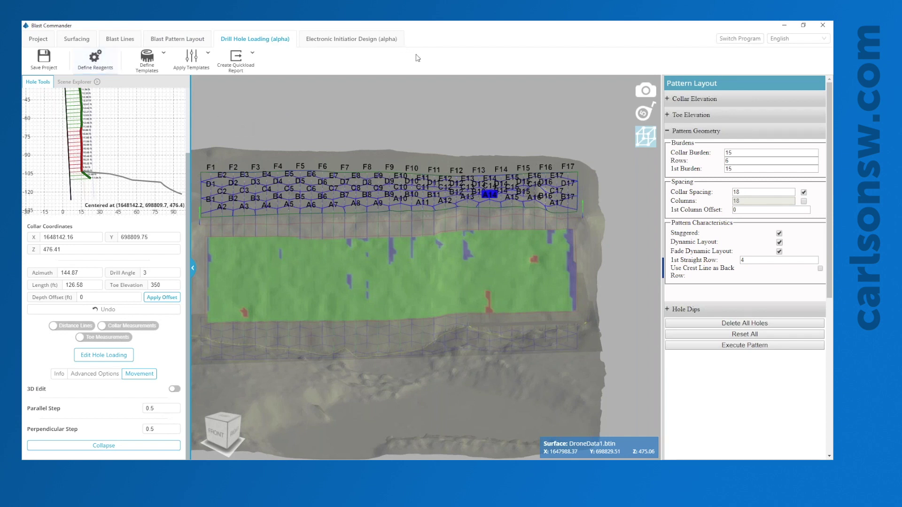
left_click(96, 61)
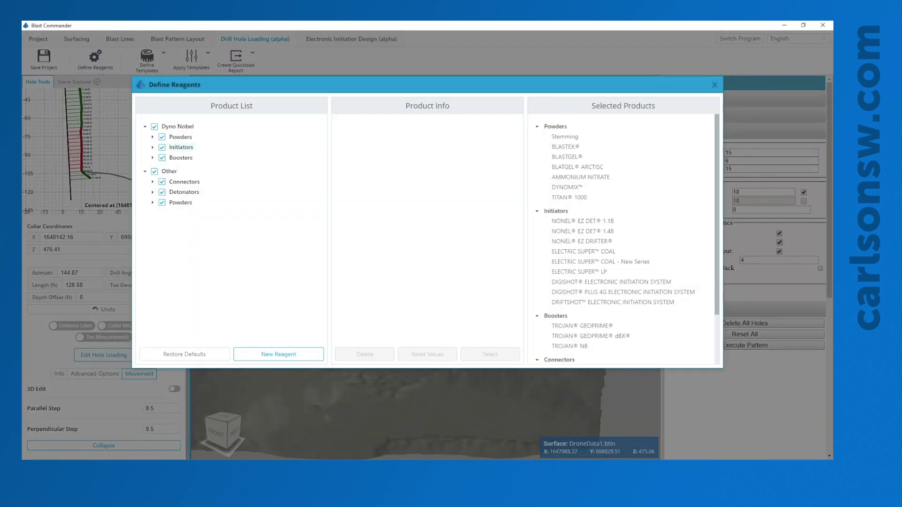
left_click(152, 138)
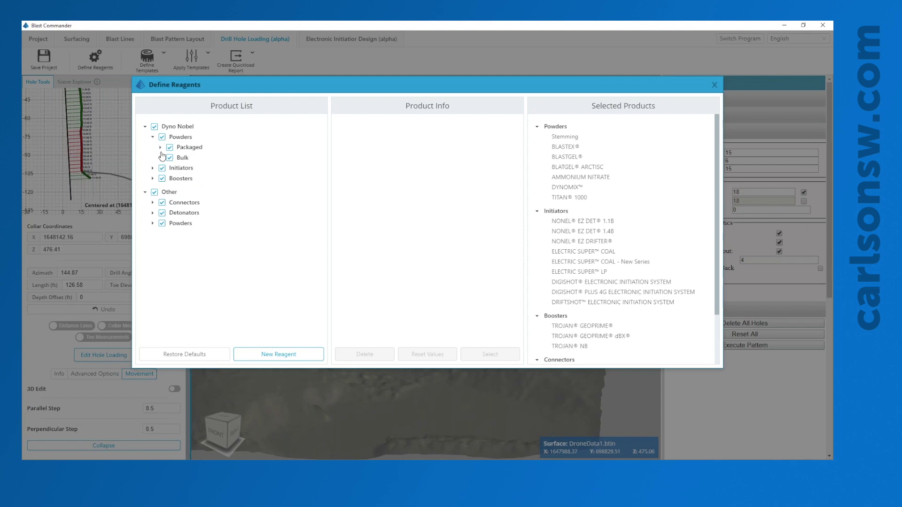
left_click(160, 147)
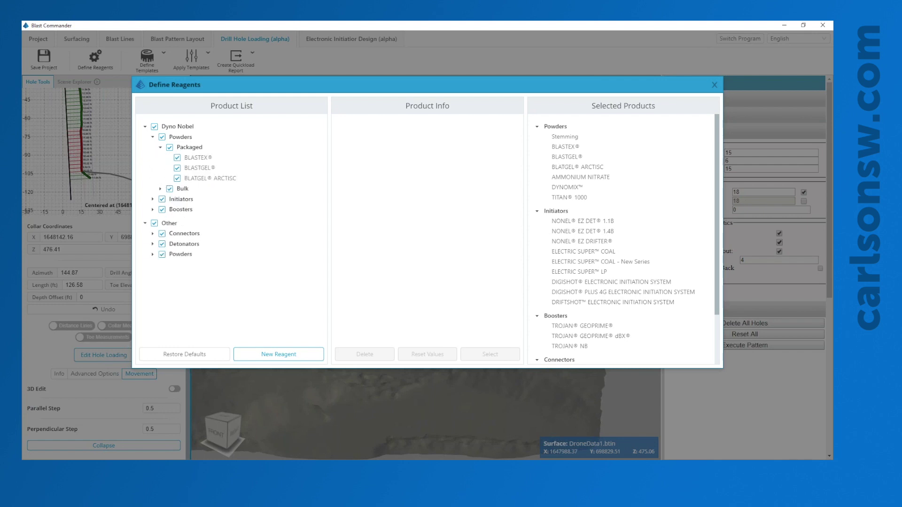
left_click(159, 189)
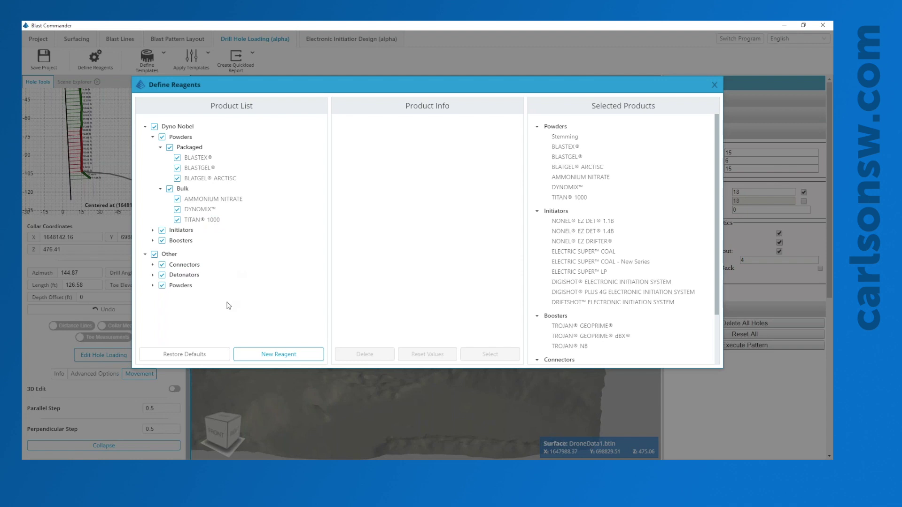
- Examine the manufacturer, type and sub type choices for a new reagent, and cancel without creating one
left_click(253, 358)
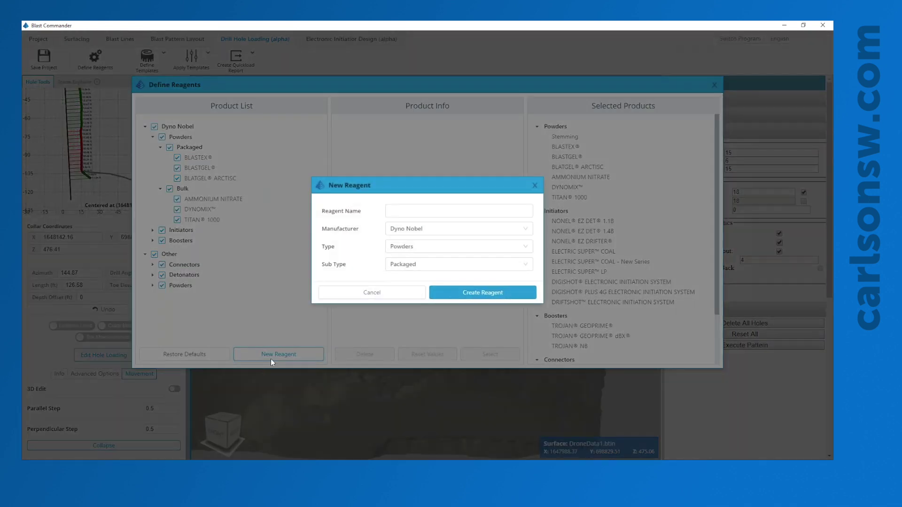
left_click(429, 230)
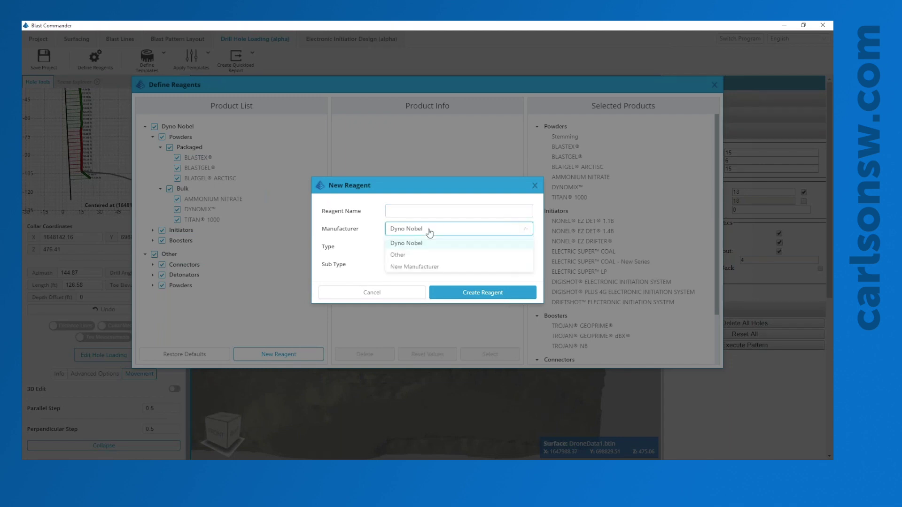
left_click(429, 231)
left_click(423, 248)
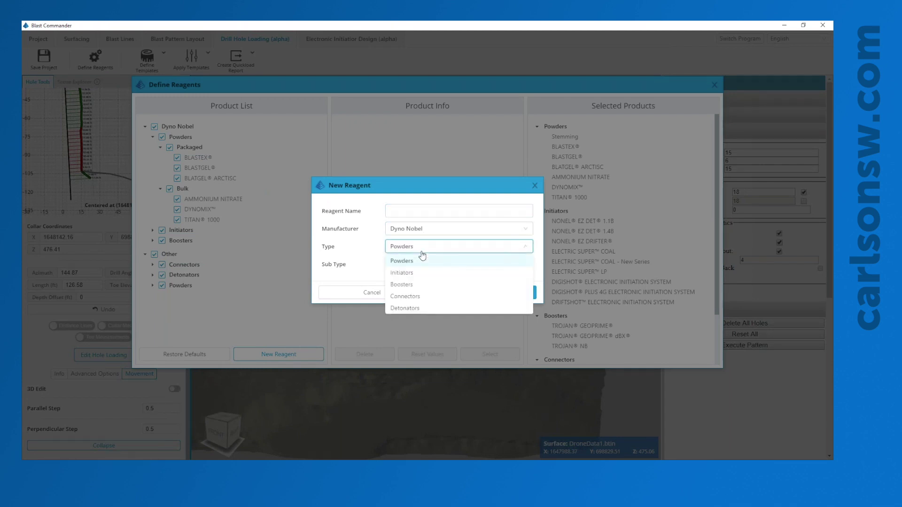
left_click(424, 250)
left_click(427, 263)
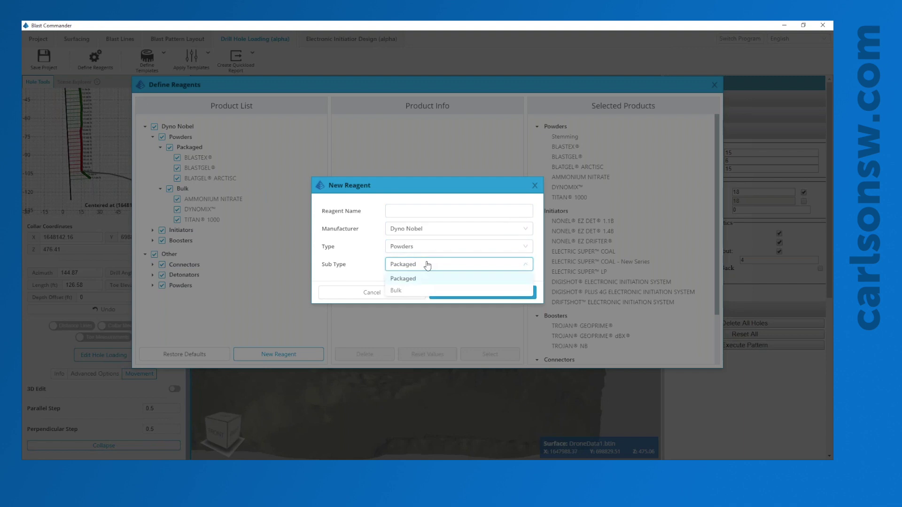
left_click(370, 295)
left_click(369, 295)
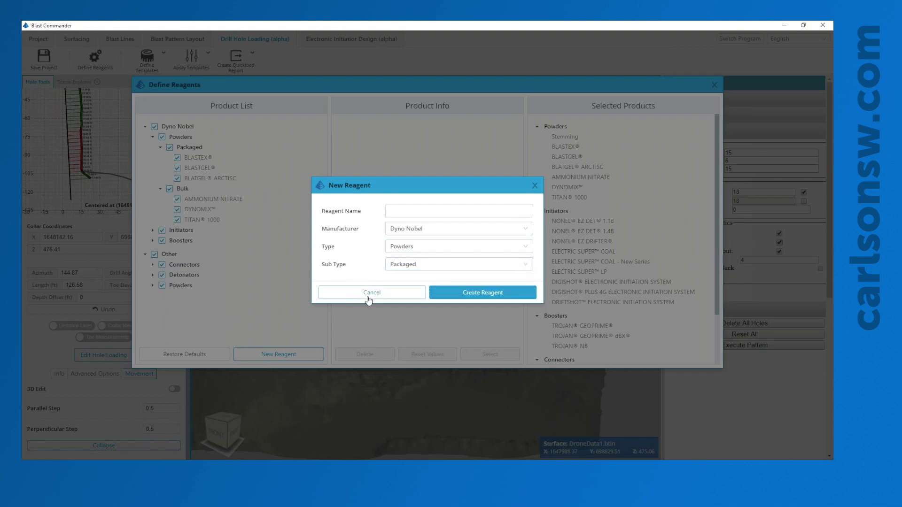
- Inspect the bulk density and scene color of the BLASTGEL powder, and close the reagent definitions
left_click(199, 169)
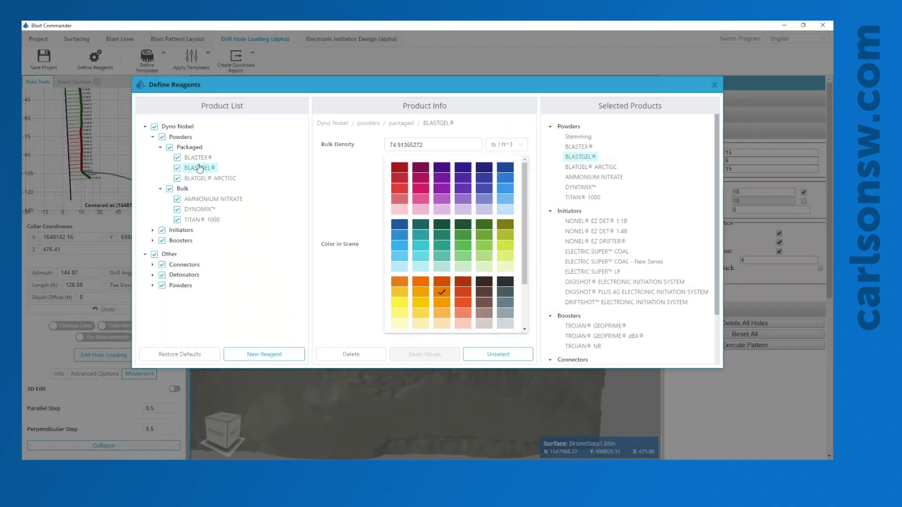
left_click_drag(430, 143, 389, 146)
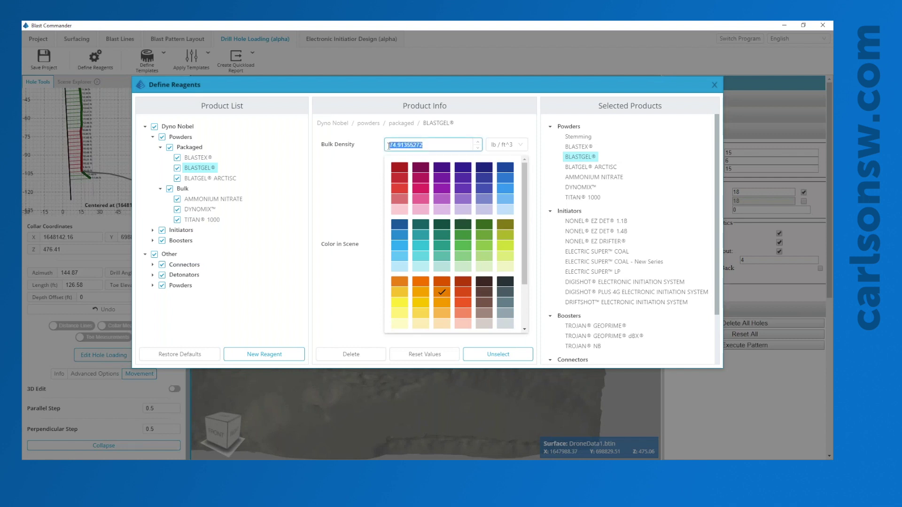
left_click(340, 203)
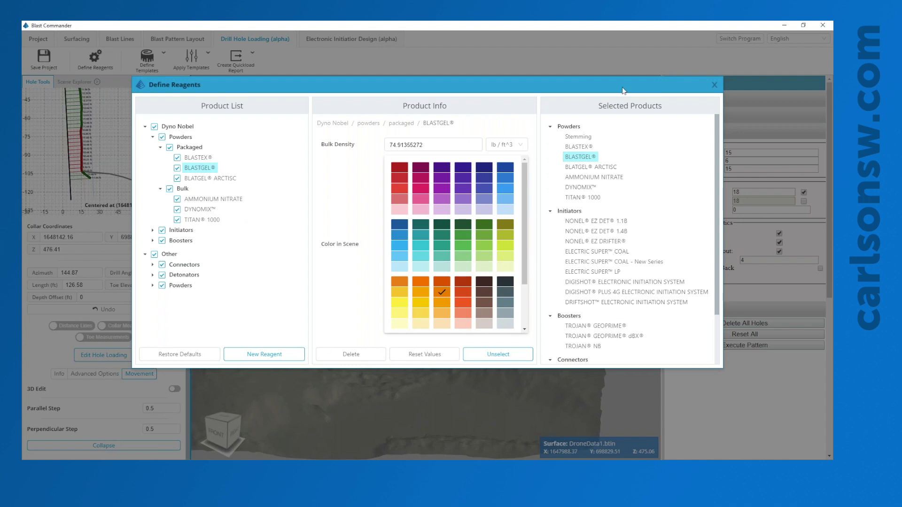
left_click(714, 85)
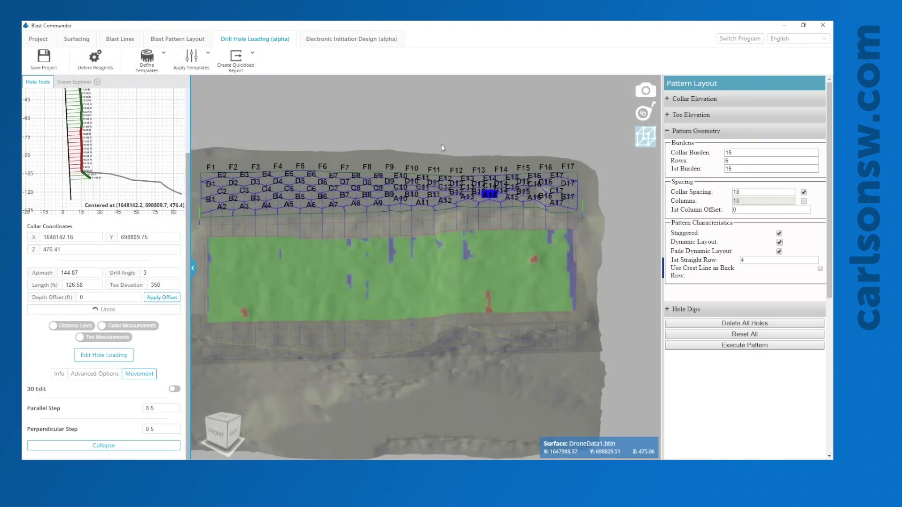
- Start a new charging template and name it "Webinar - single"
left_click(160, 70)
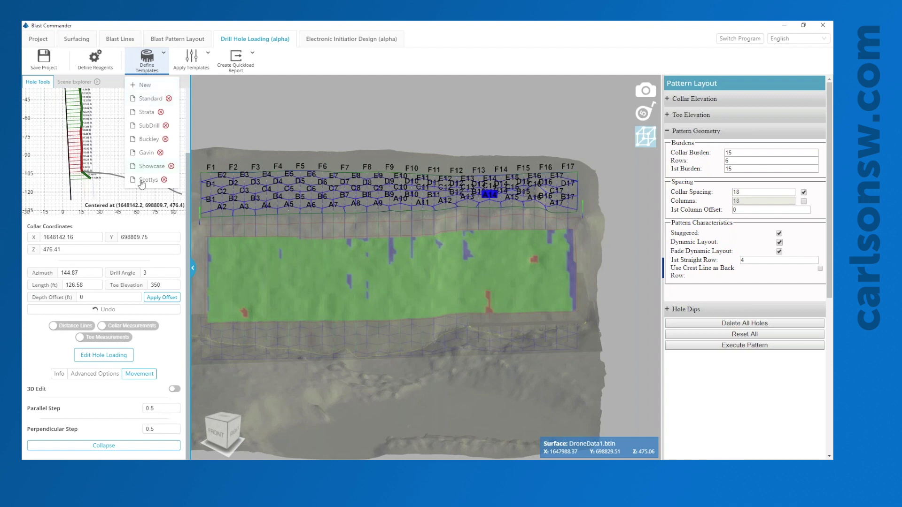
left_click(145, 86)
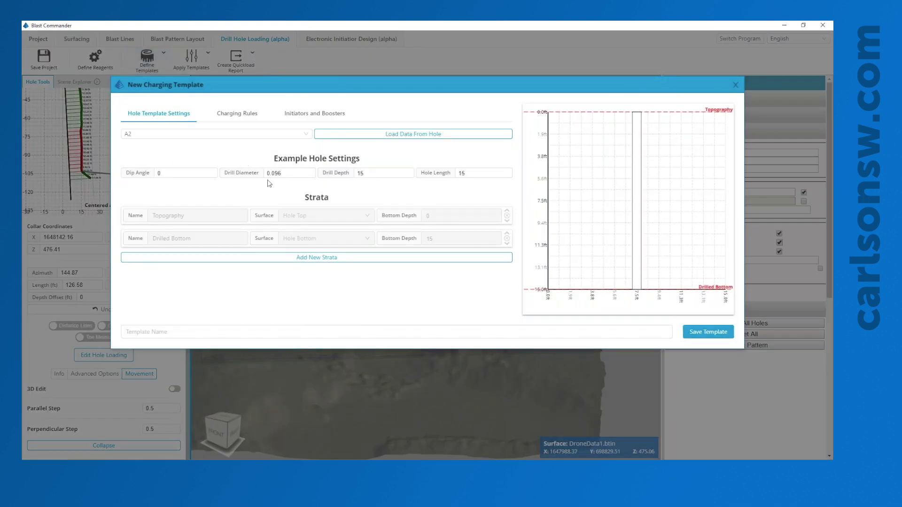
left_click(239, 332)
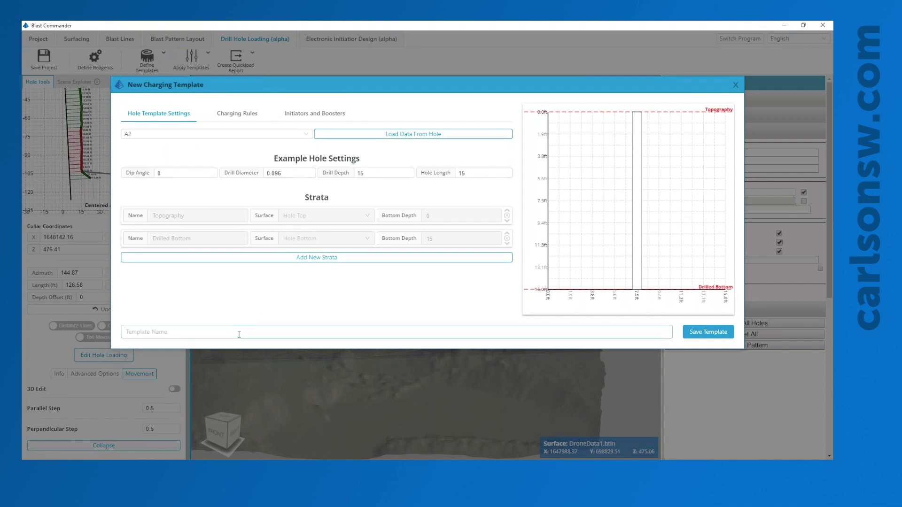
type("Webinar -")
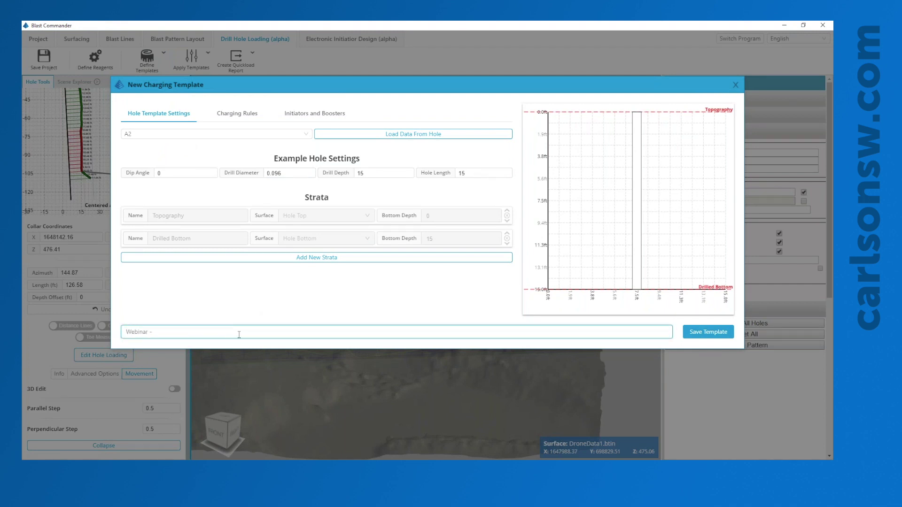
type(" single")
- Load the template's example hole data from hole A2, and replace it with the data from hole D14
left_click(331, 136)
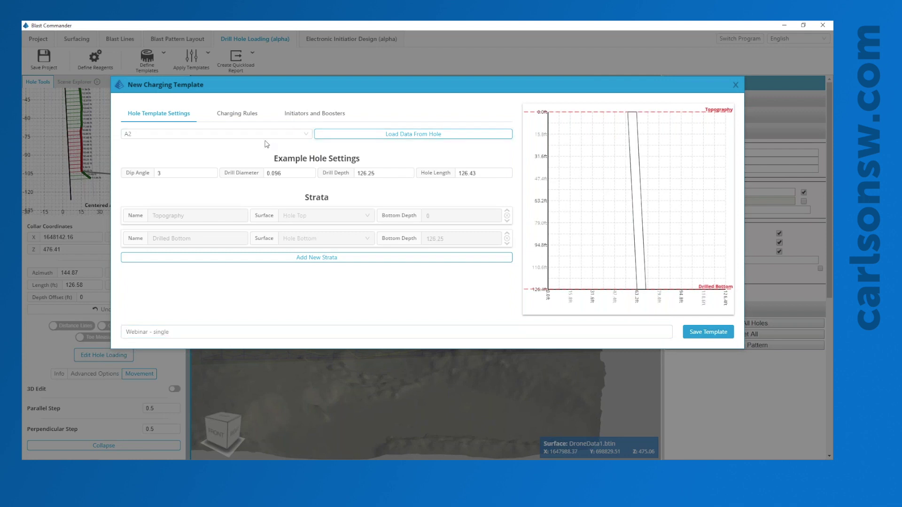
left_click(216, 134)
scroll(161, 211, "down", 3)
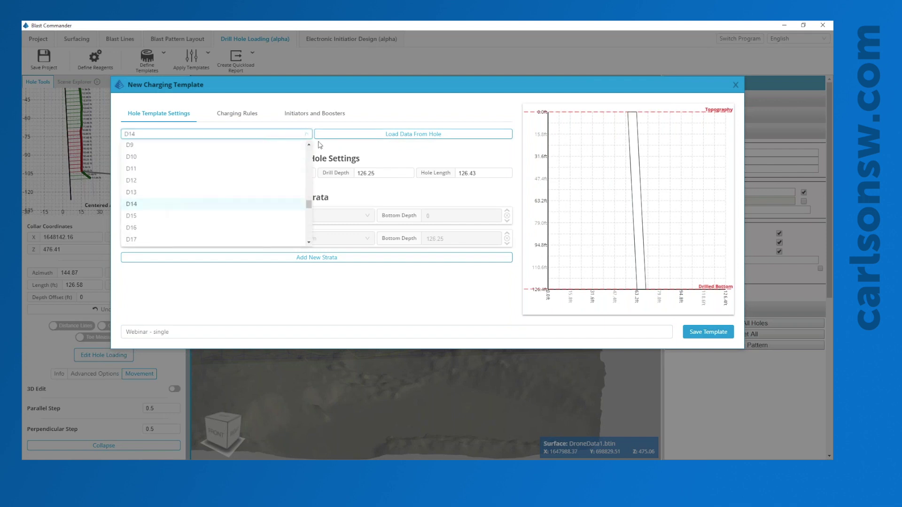
left_click(159, 207)
left_click(395, 136)
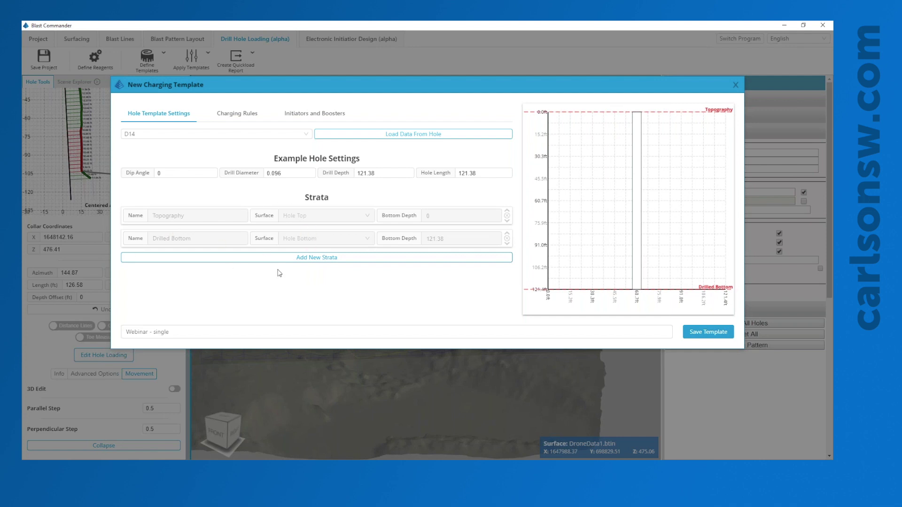
- Add two charging rules to the deck from Hole Top to Hole Bottom
left_click(229, 116)
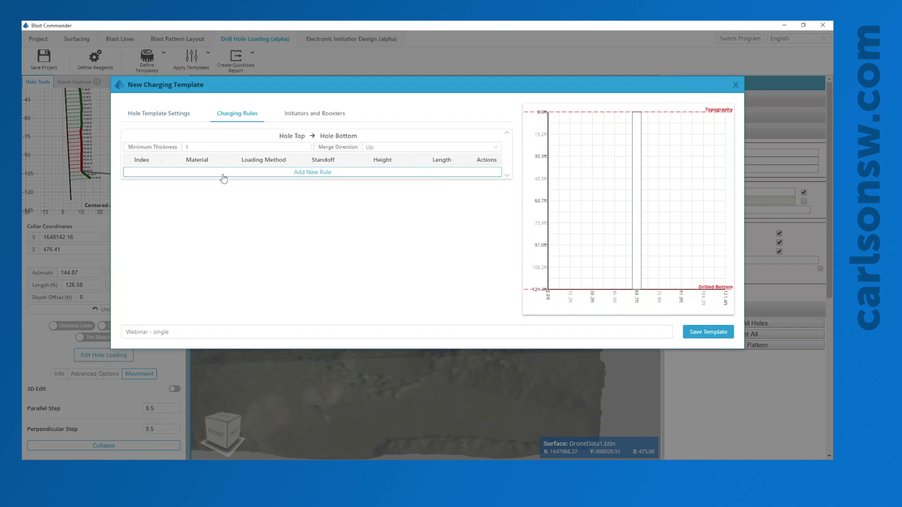
left_click(223, 176)
left_click(224, 175)
left_click(273, 201)
left_click(267, 184)
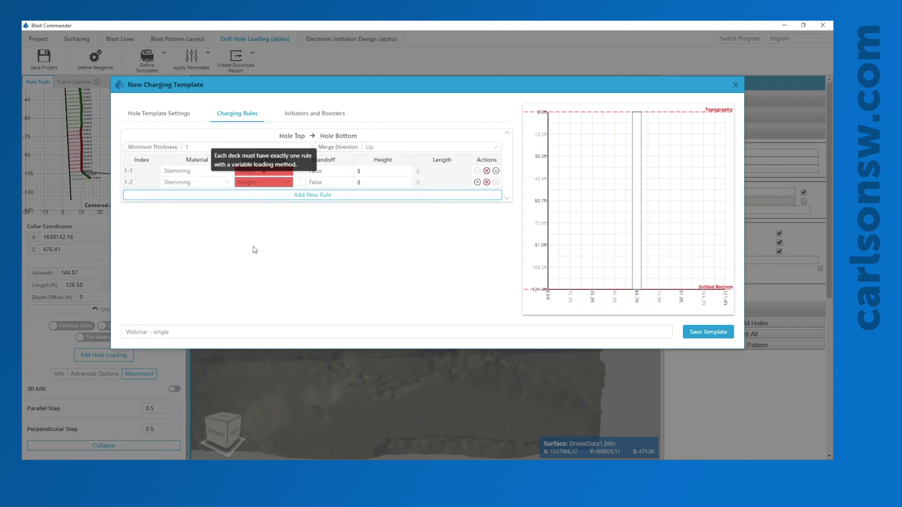
- Set rule 1-2's material to BLASTEX and its loading method to Variable
left_click(225, 183)
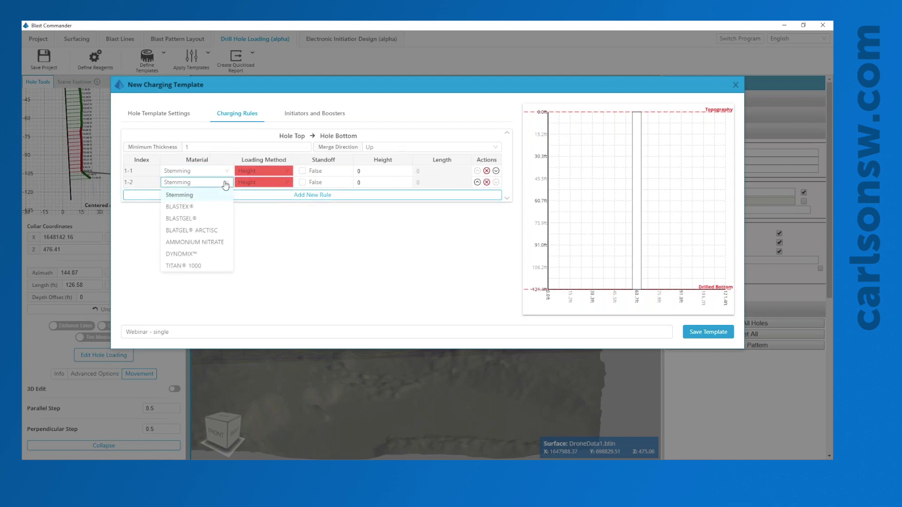
left_click(205, 209)
mouse_move(276, 173)
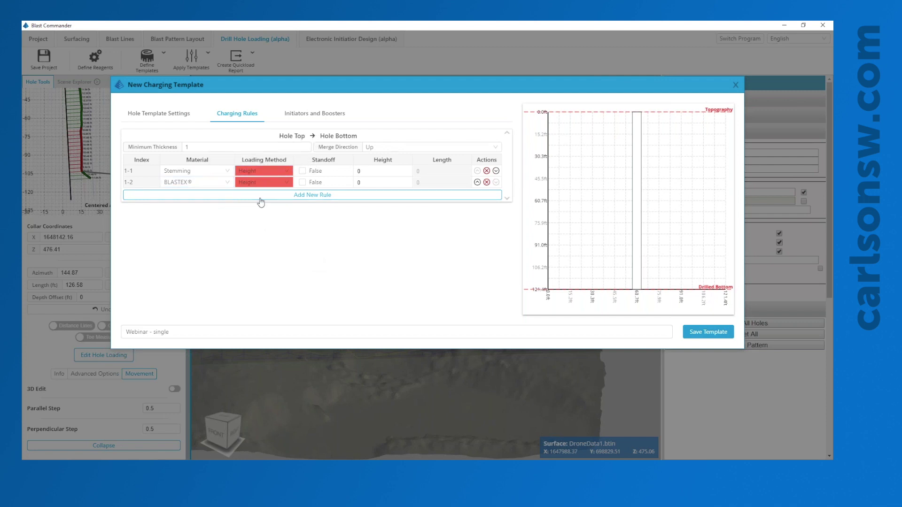
left_click(287, 183)
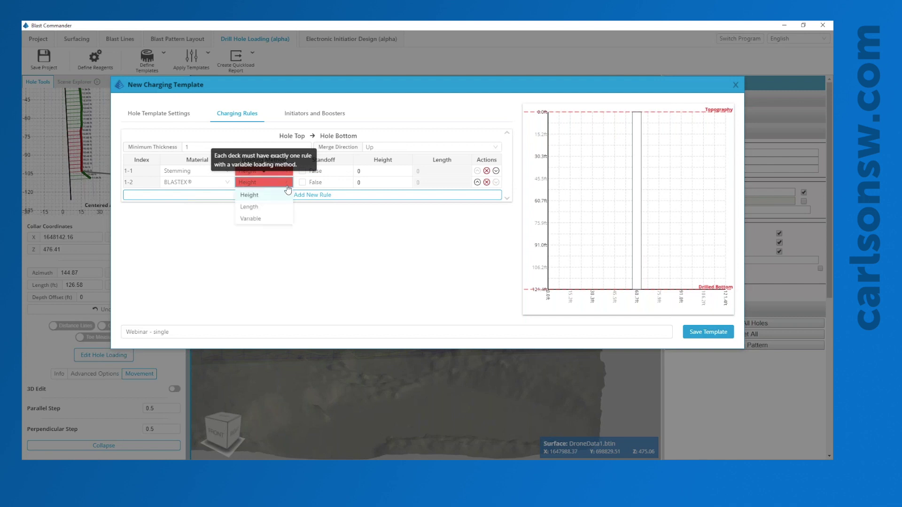
left_click(260, 227)
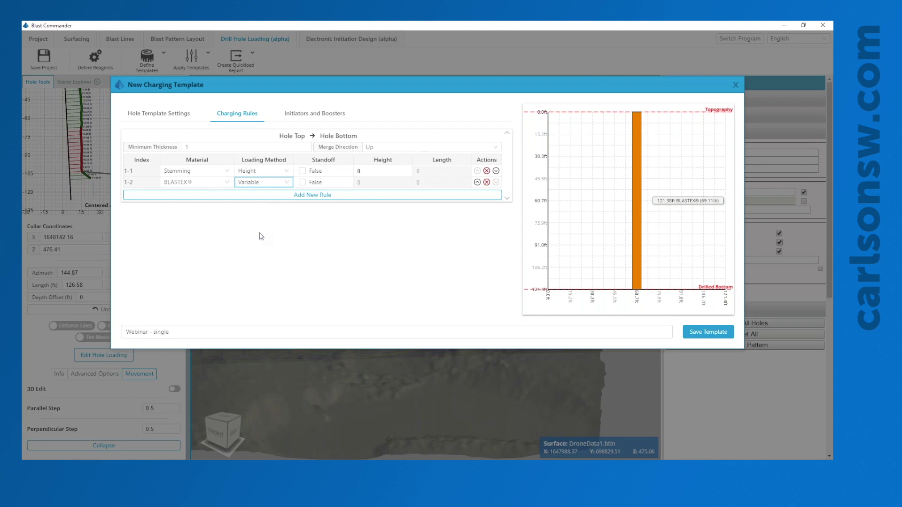
- Set the height of stemming rule 1-1 to 2 and save the charging template
left_click(372, 170)
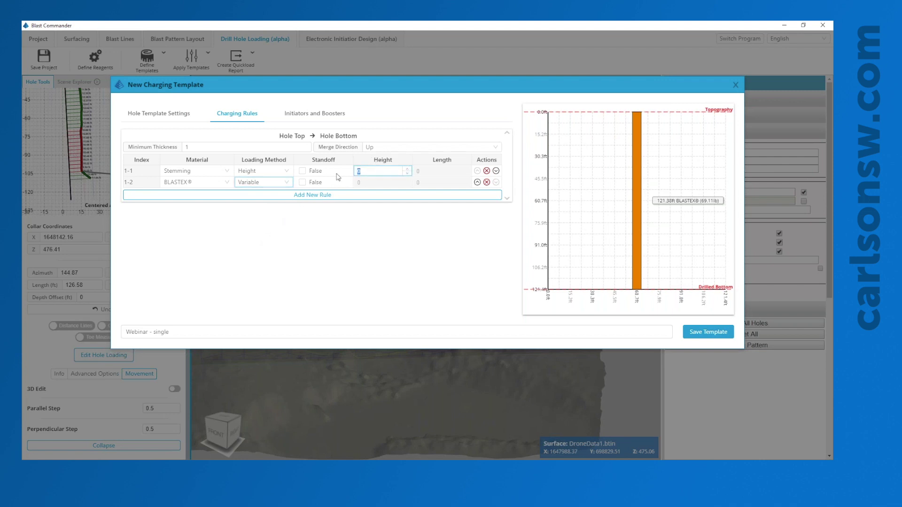
type("2")
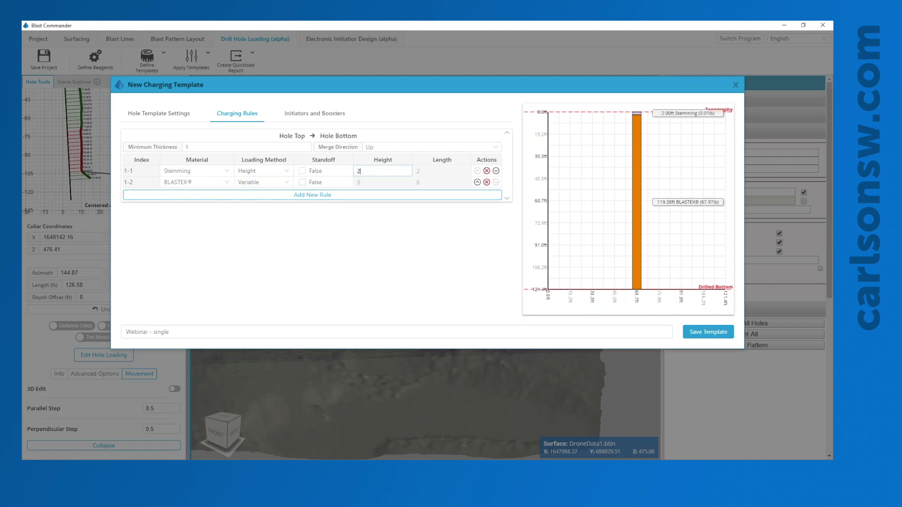
left_click(282, 174)
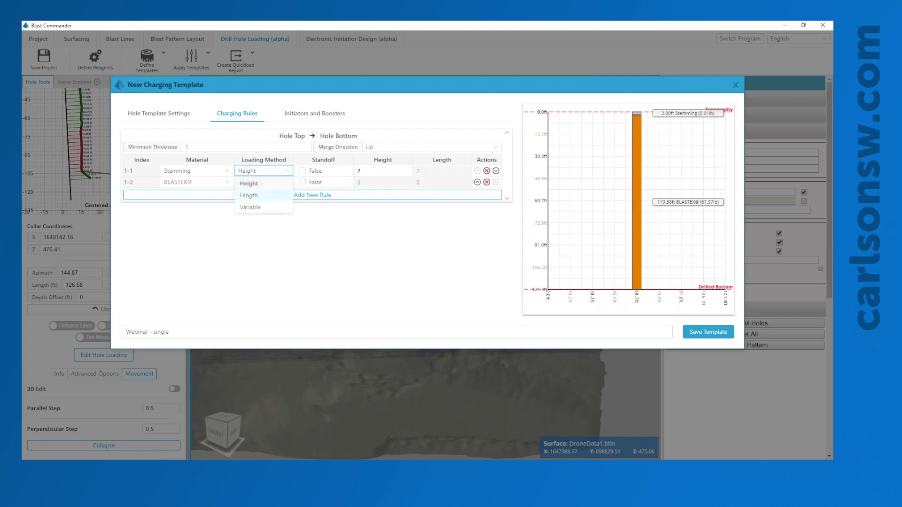
left_click(310, 257)
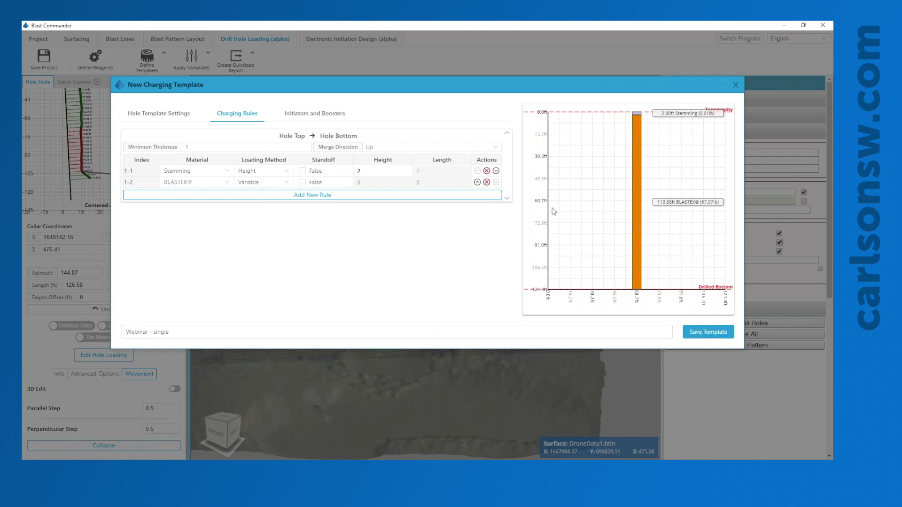
left_click(697, 335)
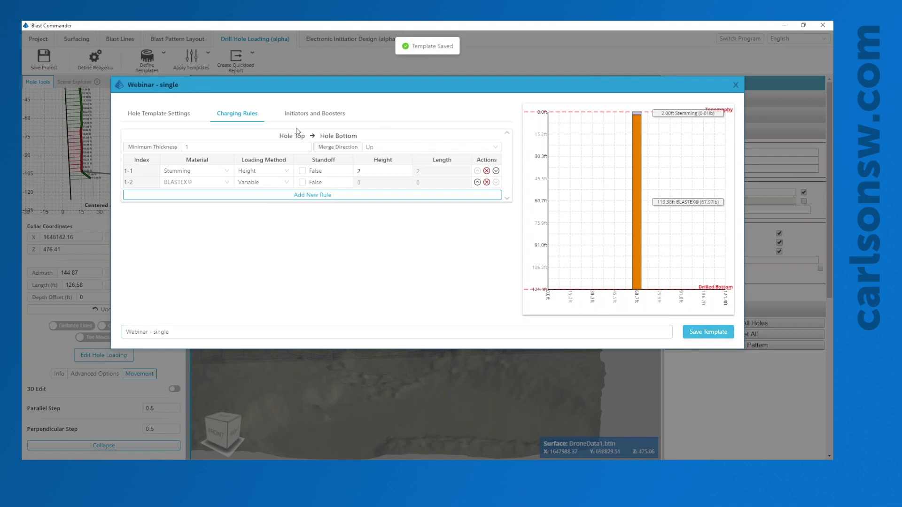
- Add an initiator and booster rule with parent index 1-2 and the DIGISHOT ELECTRONIC INITIATION SYSTEM as its initiator
left_click(312, 114)
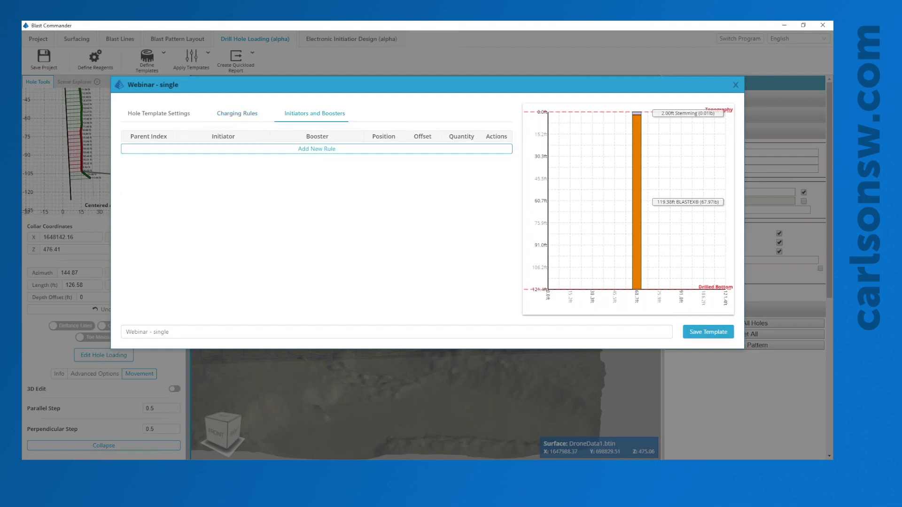
left_click(296, 149)
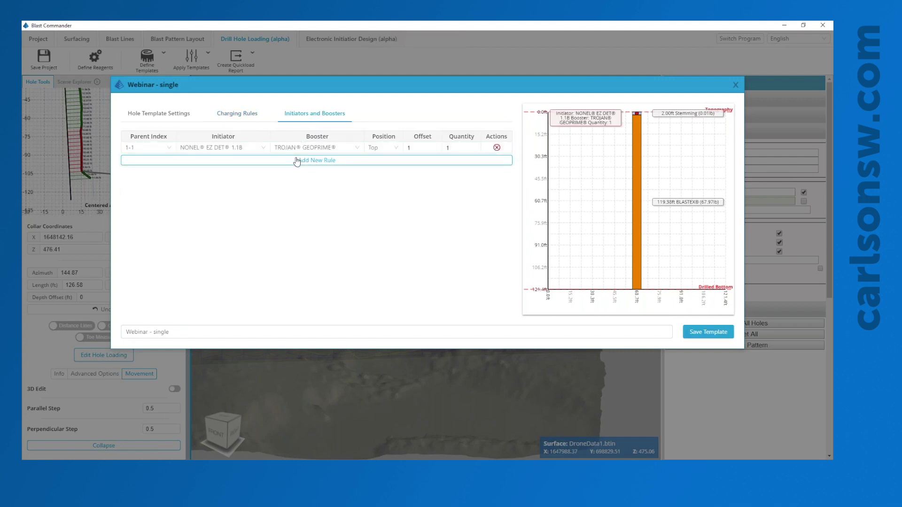
left_click(167, 149)
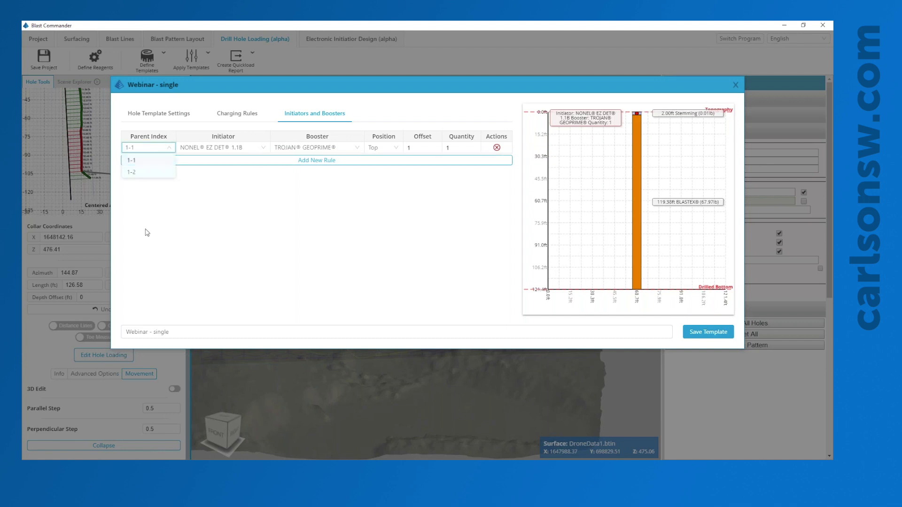
left_click(148, 181)
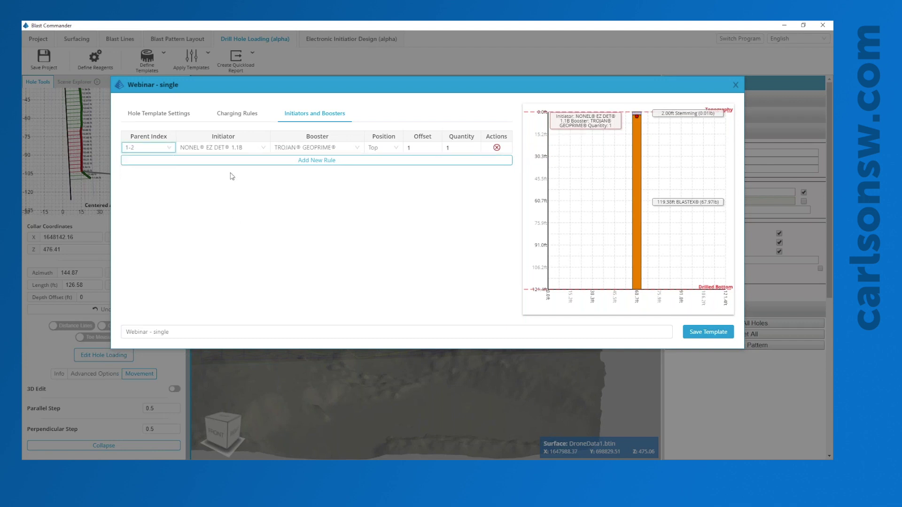
left_click(232, 147)
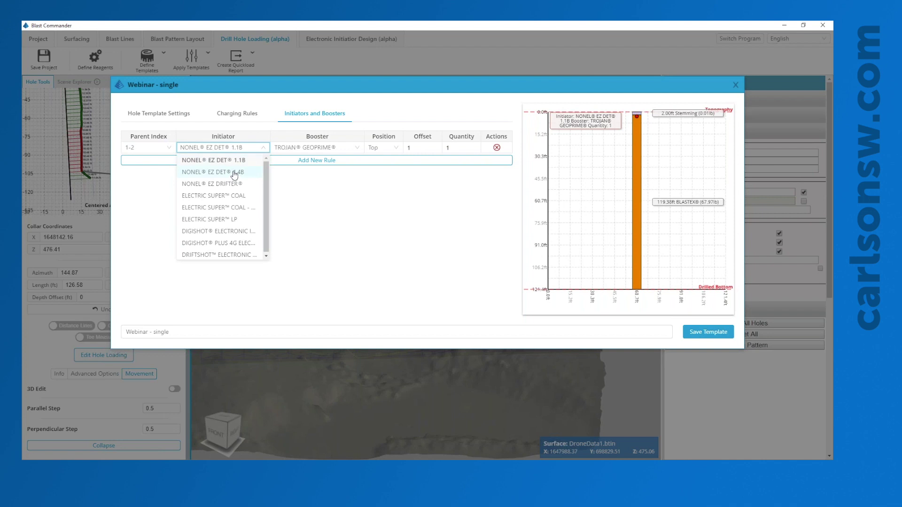
left_click(229, 231)
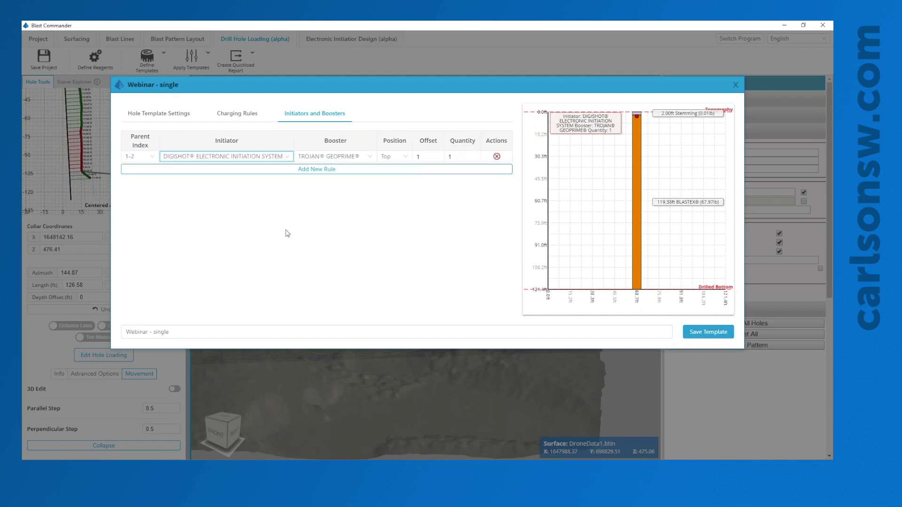
- Try the TROJAN GEOPRIME dBX booster in the initiator rule, and switch back to TROJAN GEOPRIME
left_click(359, 157)
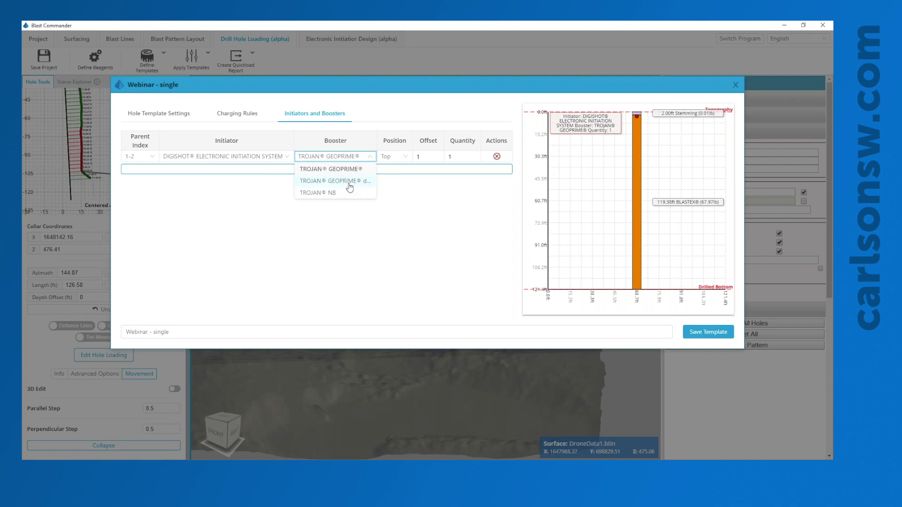
left_click(349, 181)
left_click(346, 157)
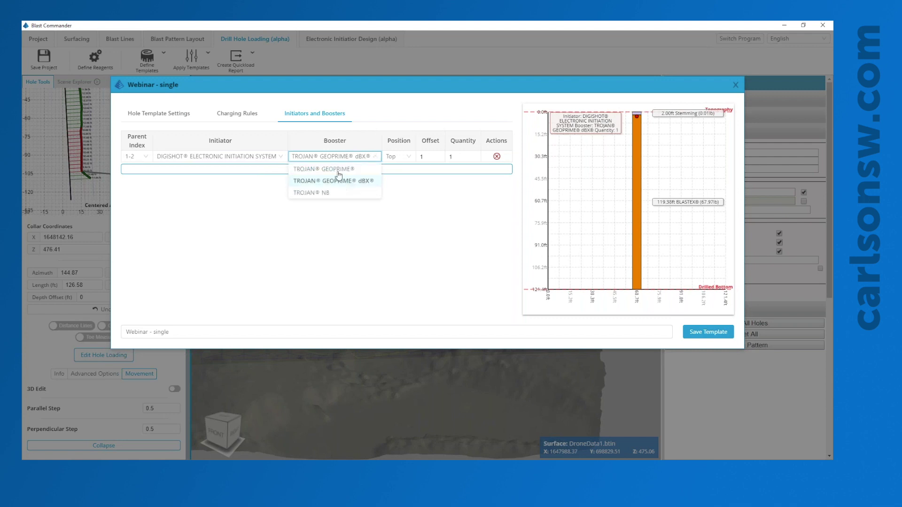
left_click(337, 169)
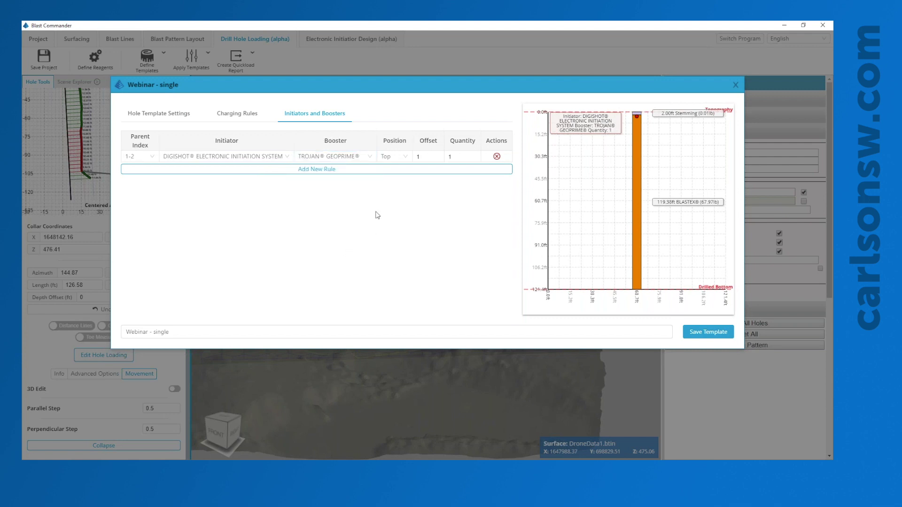
- Try the Middle and Bottom positions for the initiator and booster, and return the position to Top
left_click(401, 158)
left_click(397, 184)
left_click(399, 158)
left_click(400, 193)
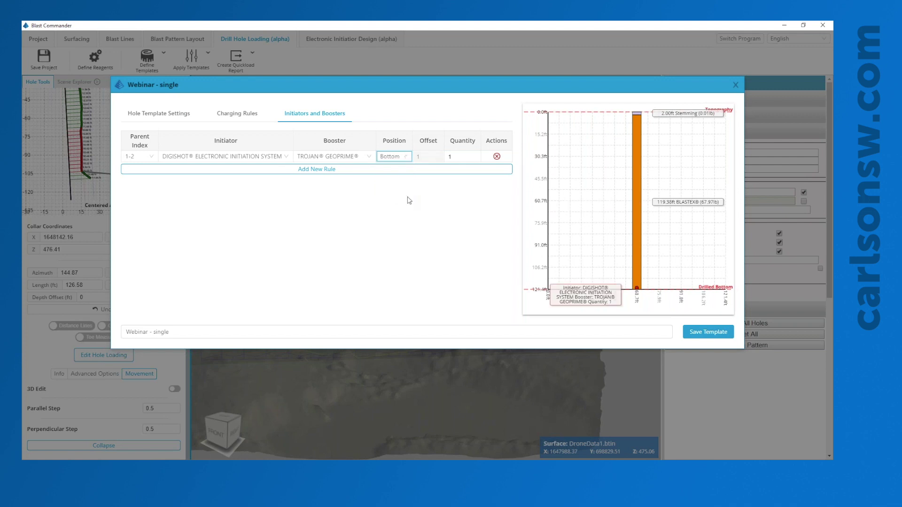
left_click(396, 158)
left_click(391, 173)
- Place the initiator and booster at the Bottom position with an offset of 6
left_click(407, 159)
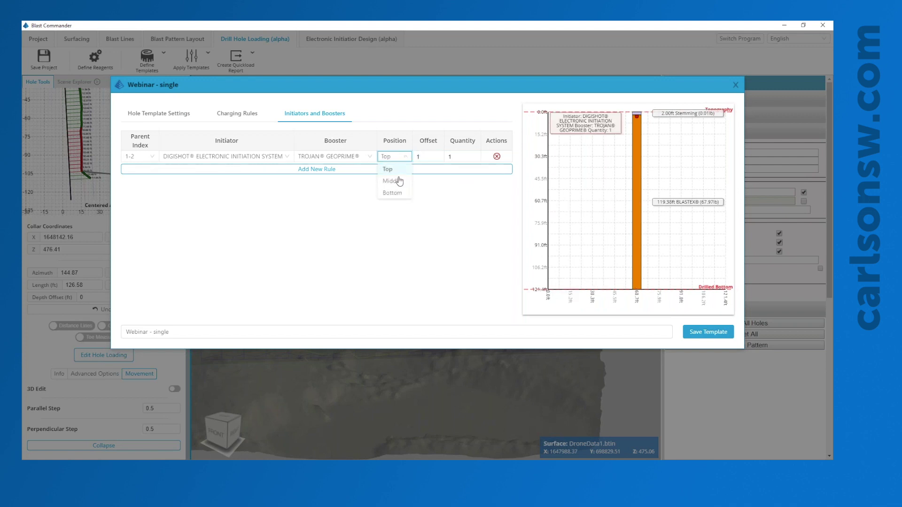
left_click(402, 195)
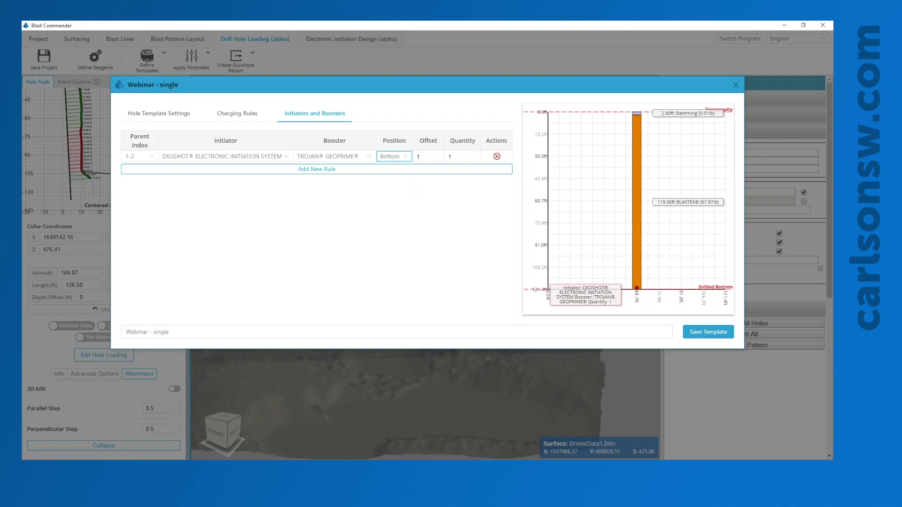
left_click(432, 157)
key("BackSpace")
type("6")
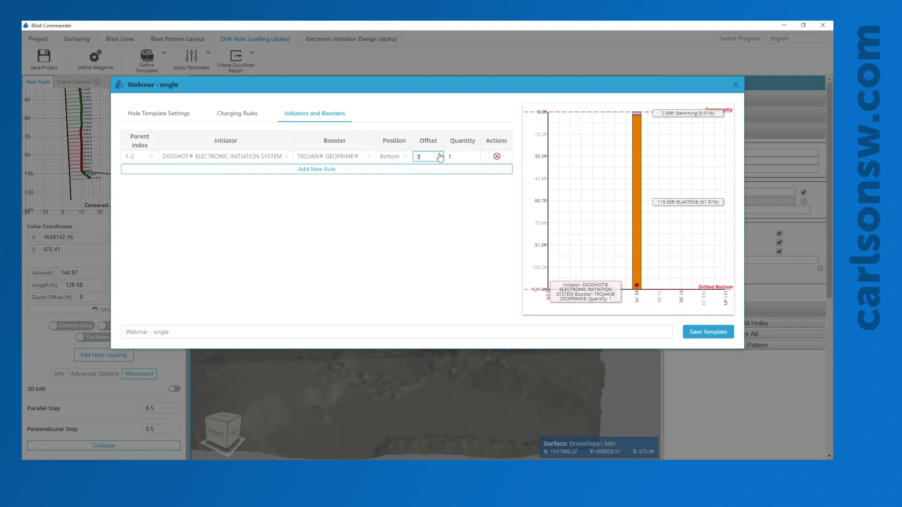
- Change the initiator and booster position to Middle, save the template and close it
left_click(403, 158)
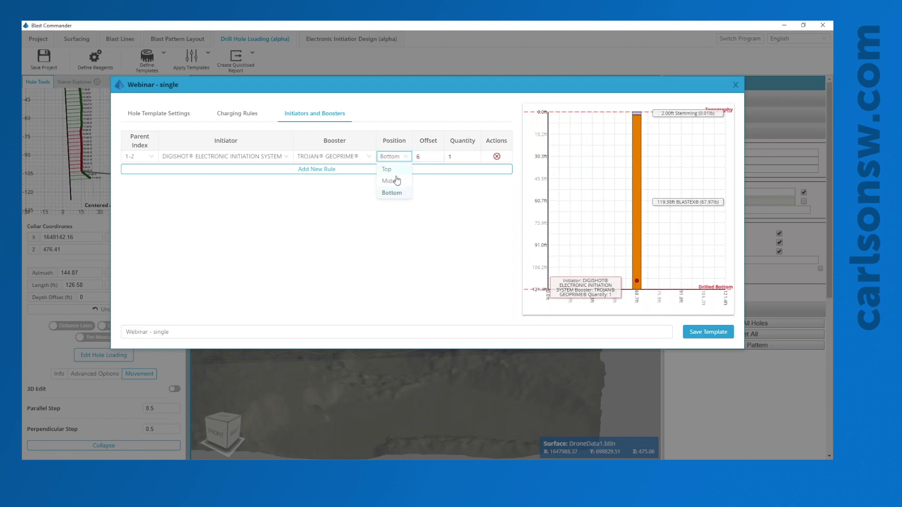
left_click(397, 181)
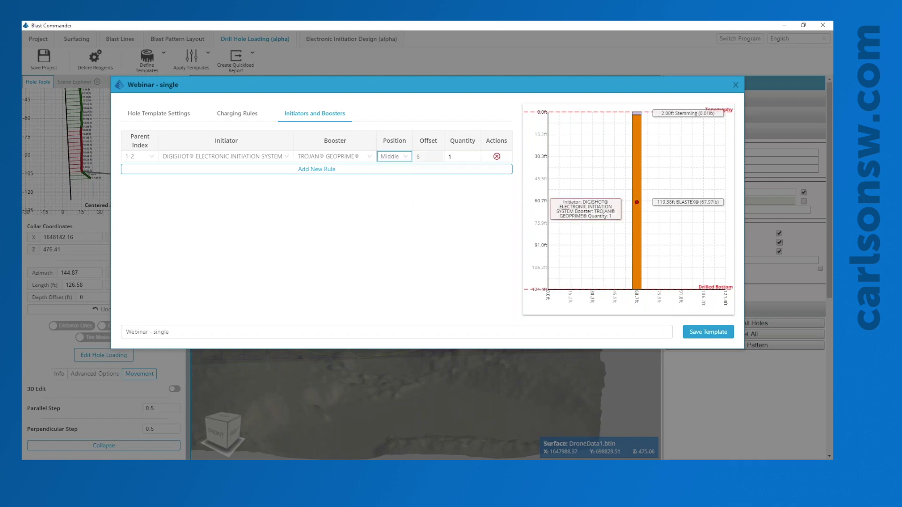
left_click(450, 156)
left_click(476, 154)
left_click(700, 335)
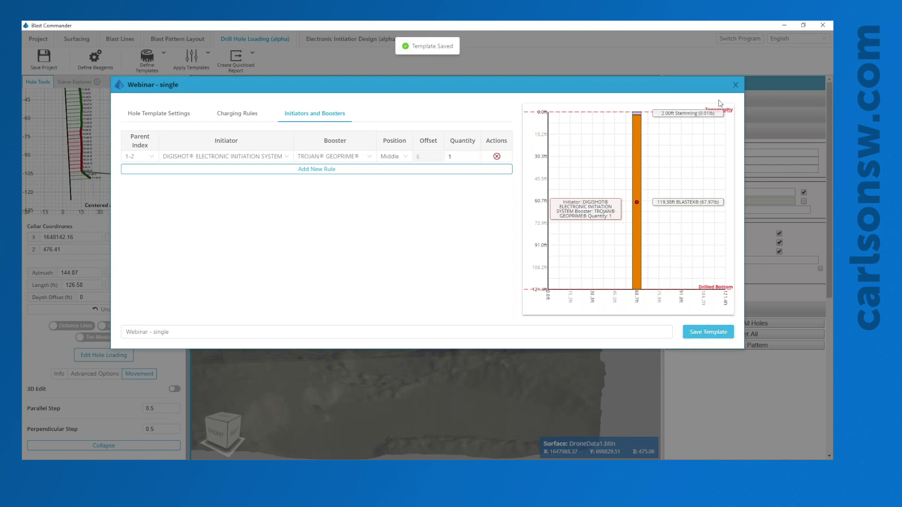
left_click(735, 85)
- Create new loading rules with "Webinar - single" as the default template, apply them to the holes and close the rules
left_click_drag(548, 246, 436, 250)
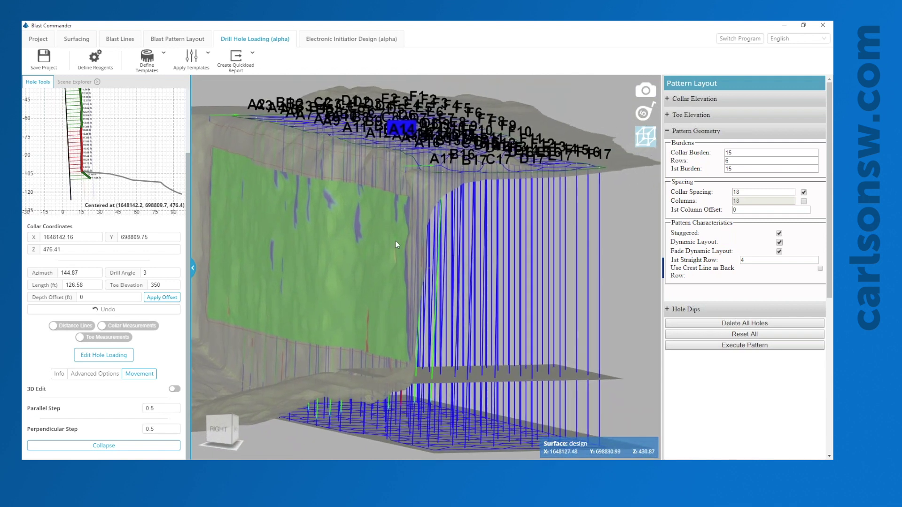
left_click(191, 58)
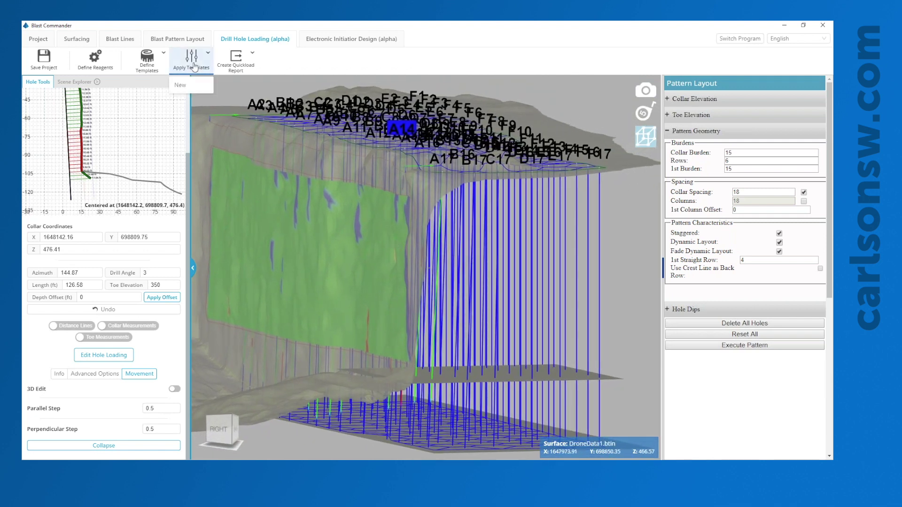
left_click(181, 86)
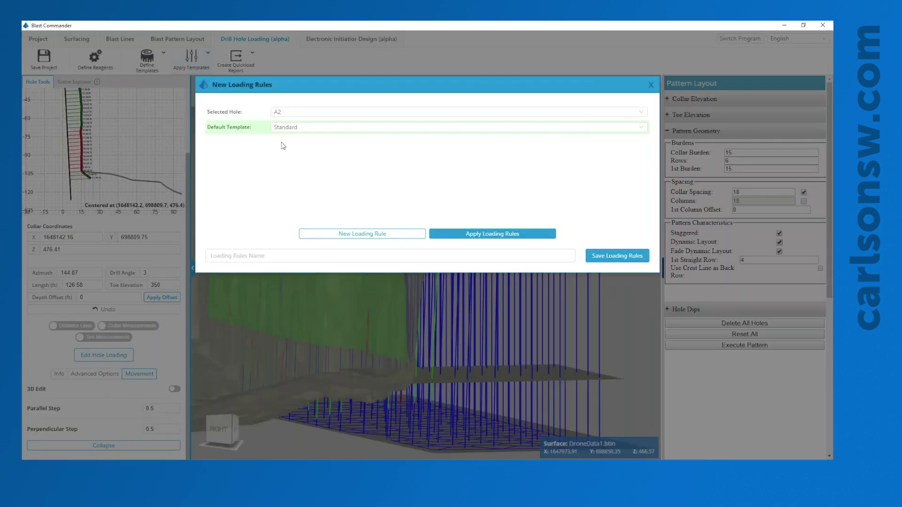
left_click(281, 131)
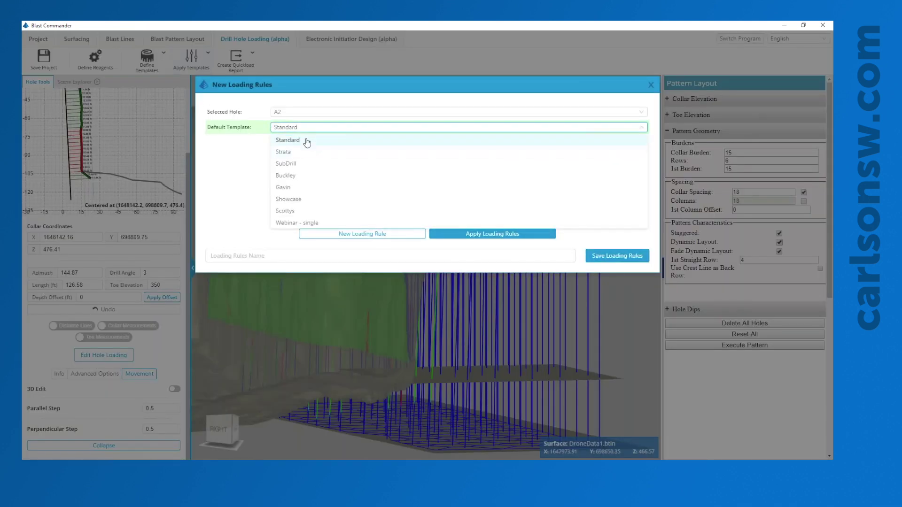
left_click(306, 224)
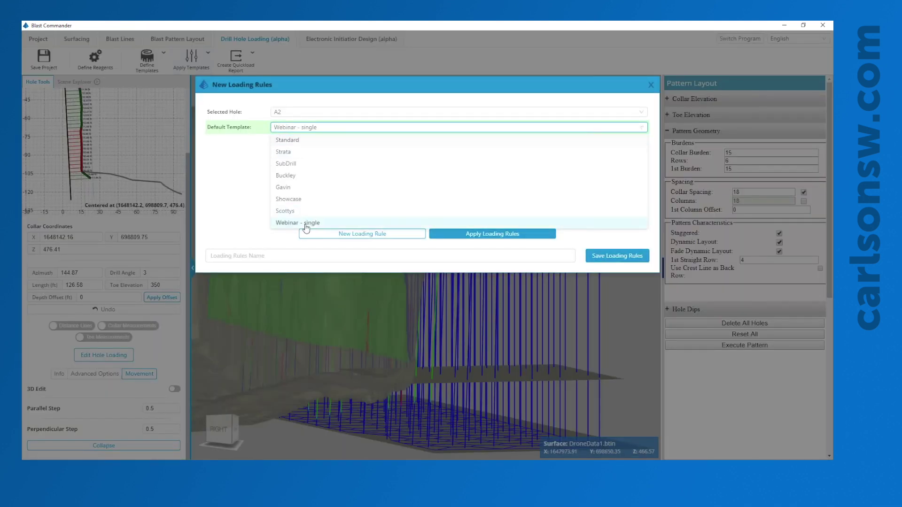
left_click(484, 235)
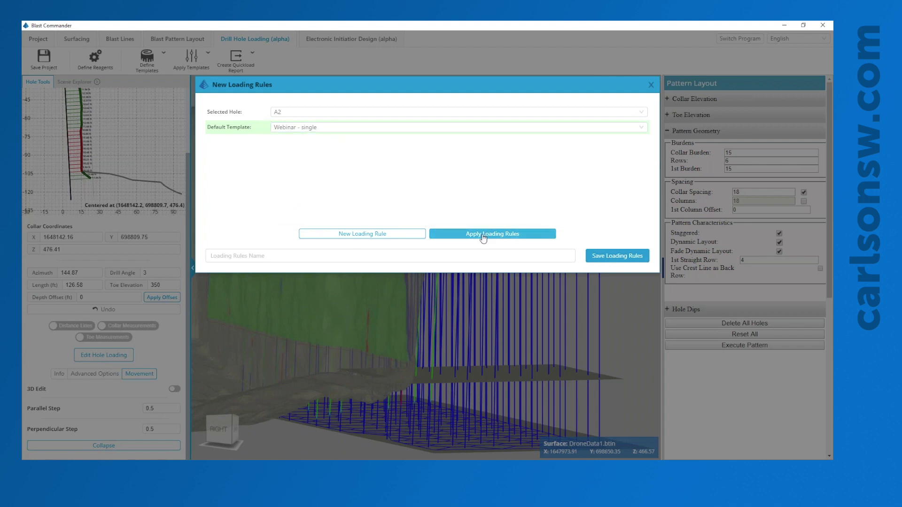
left_click(650, 85)
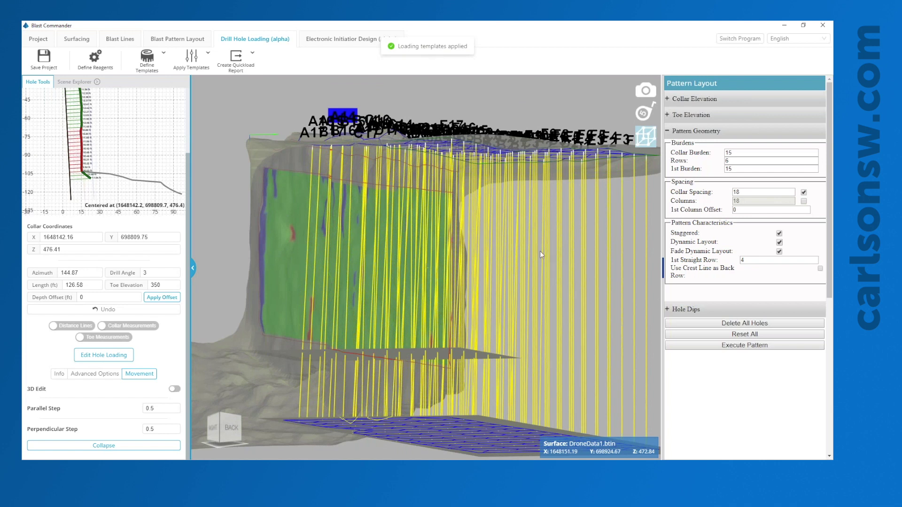
- Examine the loaded drill holes and their lower ends from behind the bench face
scroll(540, 254, "up", 5)
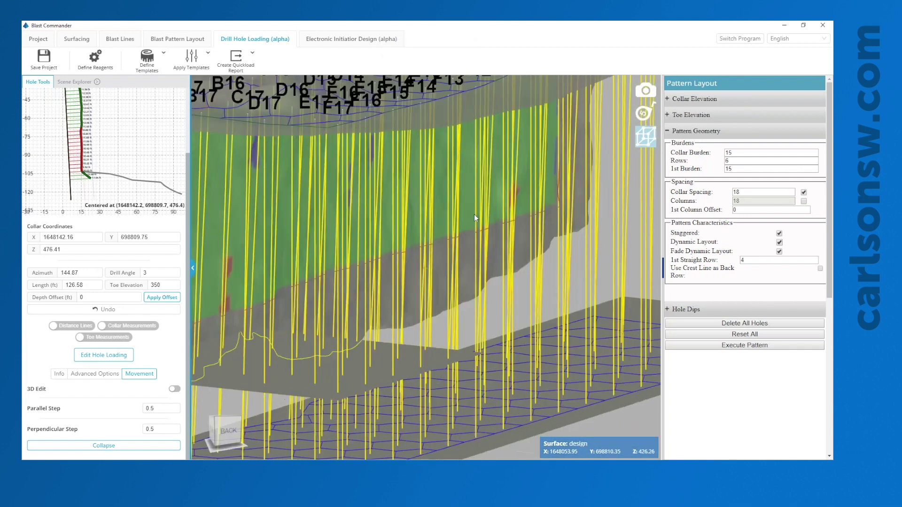
middle_click_drag(474, 214, 448, 261)
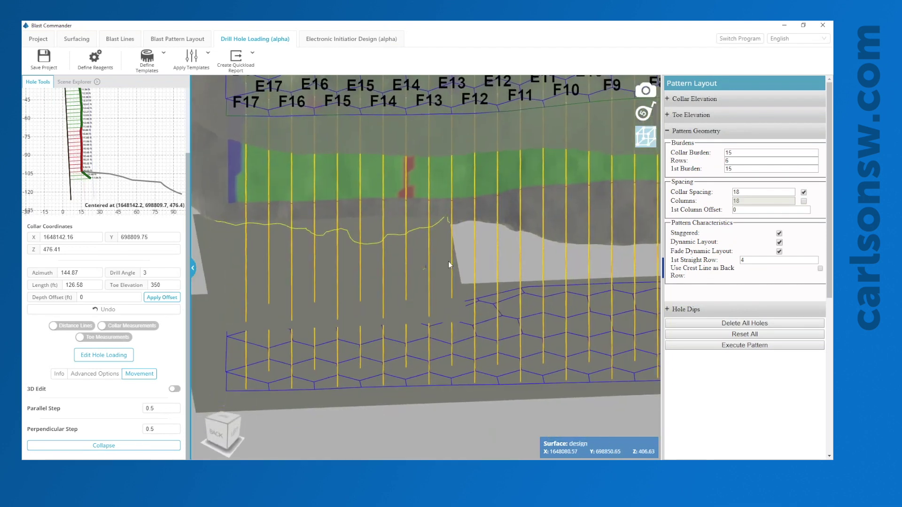
mouse_move(324, 316)
middle_mouse_down()
mouse_move(345, 298)
mouse_move(370, 299)
mouse_move(320, 303)
middle_mouse_up()
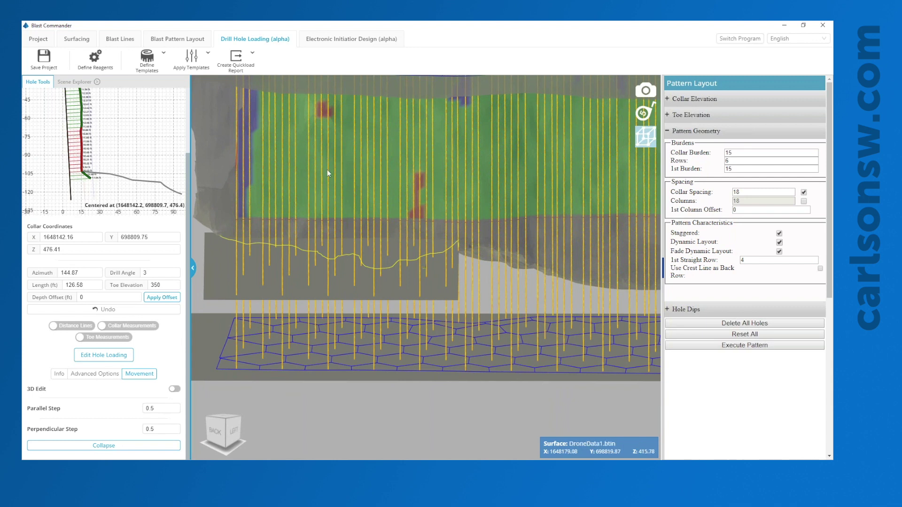
- Inspect where the drill holes cross the surface layers beneath the bench face
middle_click_drag(327, 170, 362, 162)
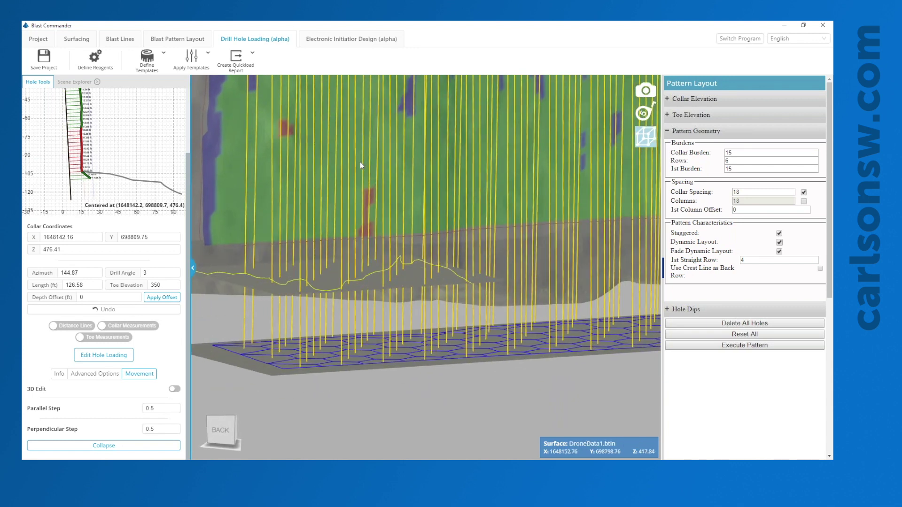
scroll(334, 164, "up", 3)
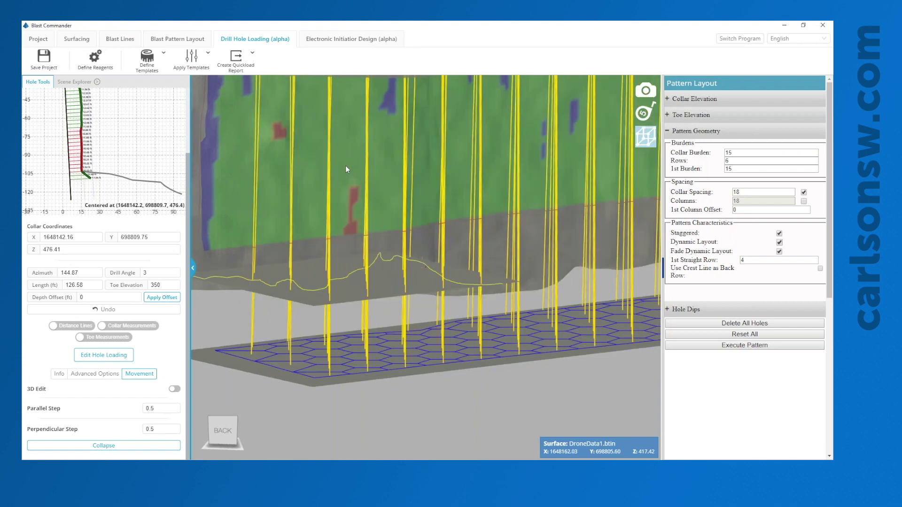
scroll(345, 165, "down", 3)
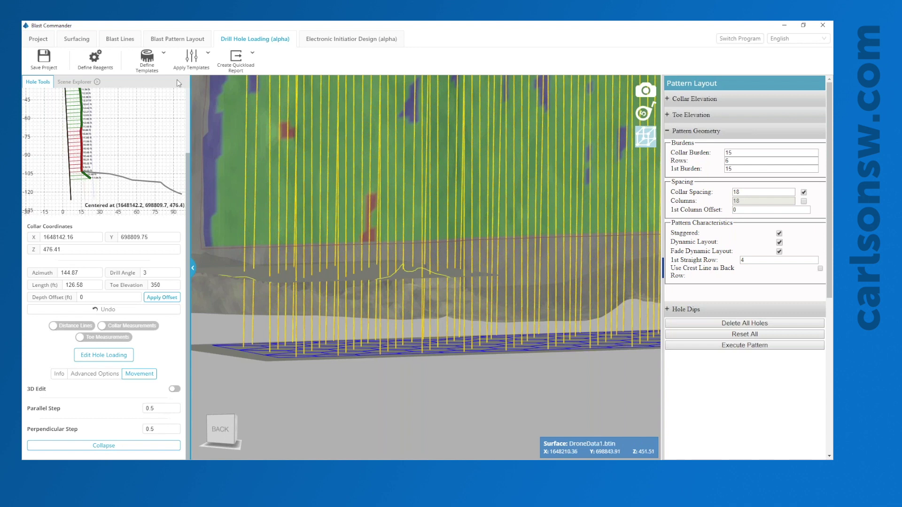
- Create a new charging template named "webinar -strata"
left_click(153, 68)
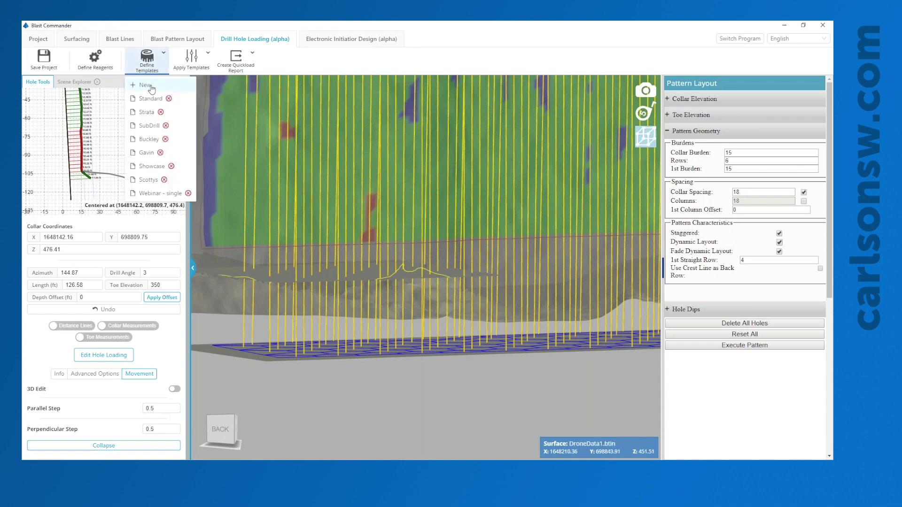
left_click(151, 87)
left_click(275, 331)
type("webinar -strata")
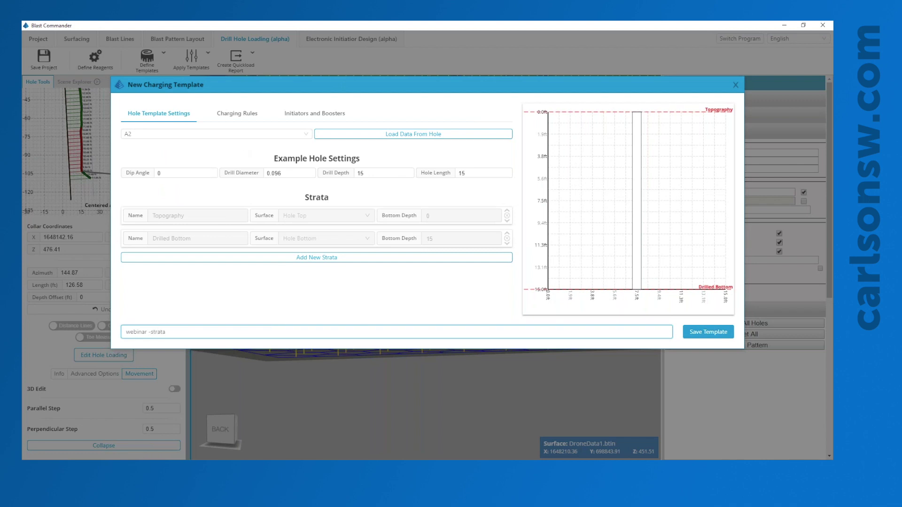
- Load the template's example hole settings from hole B15
left_click(233, 135)
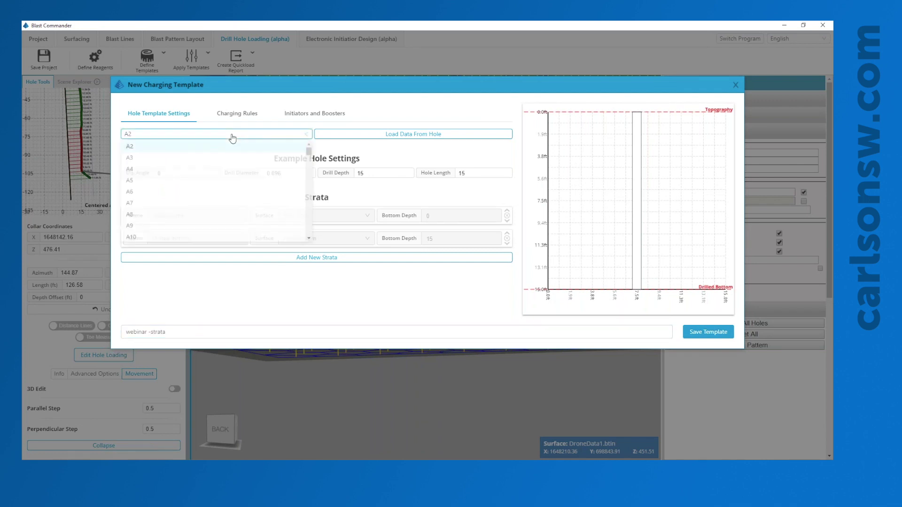
scroll(185, 208, "down", 1)
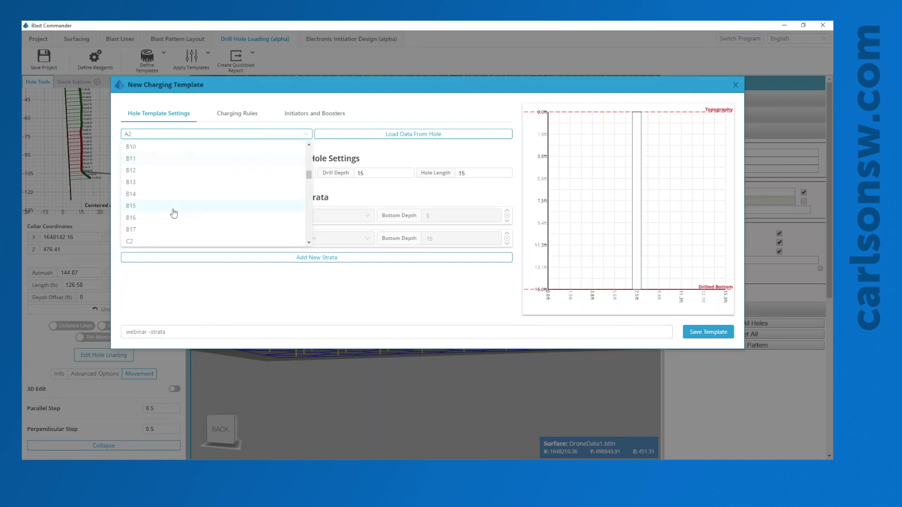
left_click(174, 211)
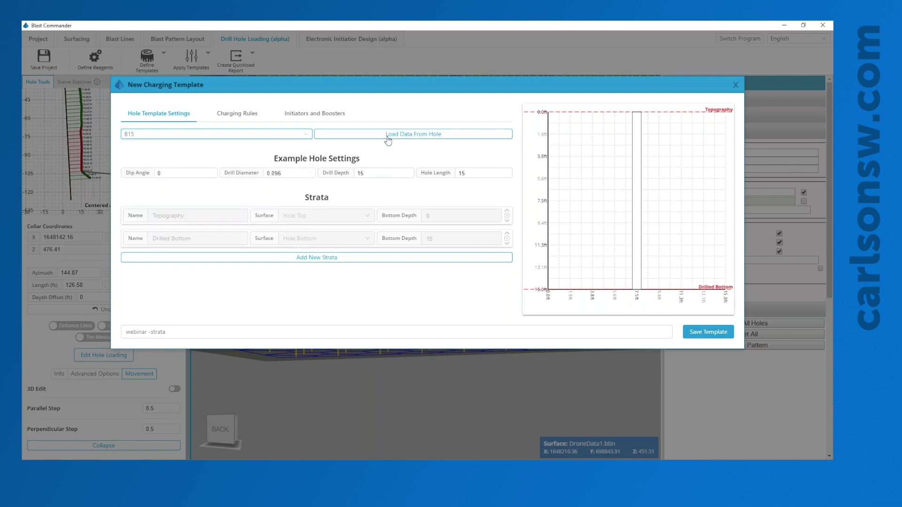
left_click(388, 138)
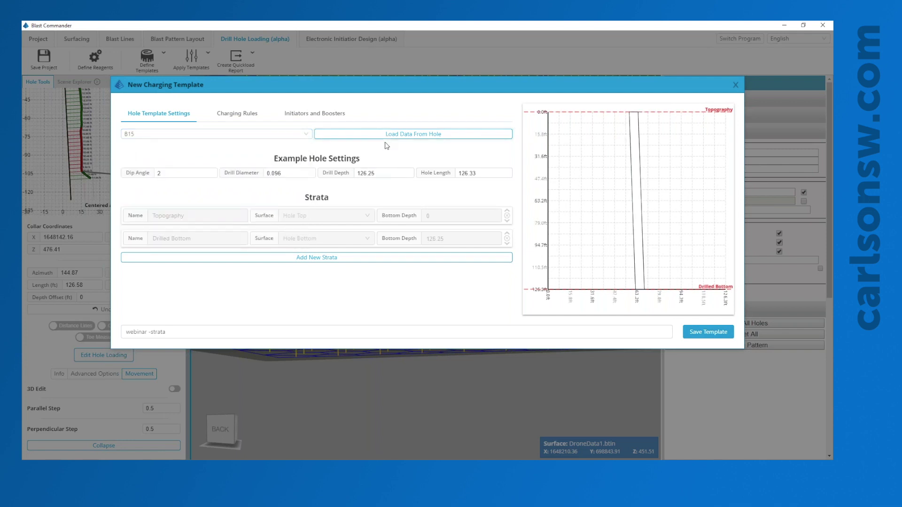
- Add a stratum using the surface Partial Surface.btin and reload the data from hole B15 to update its bottom depth
left_click(277, 258)
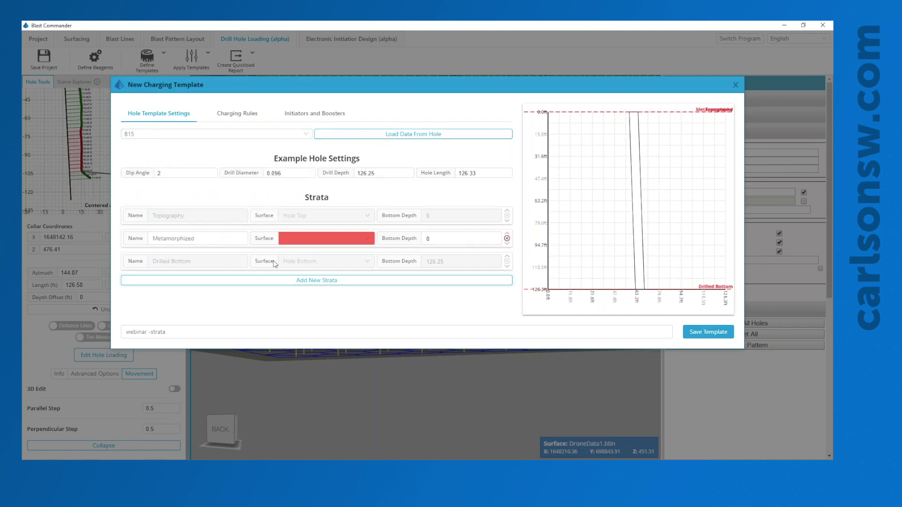
left_click(328, 241)
left_click(309, 312)
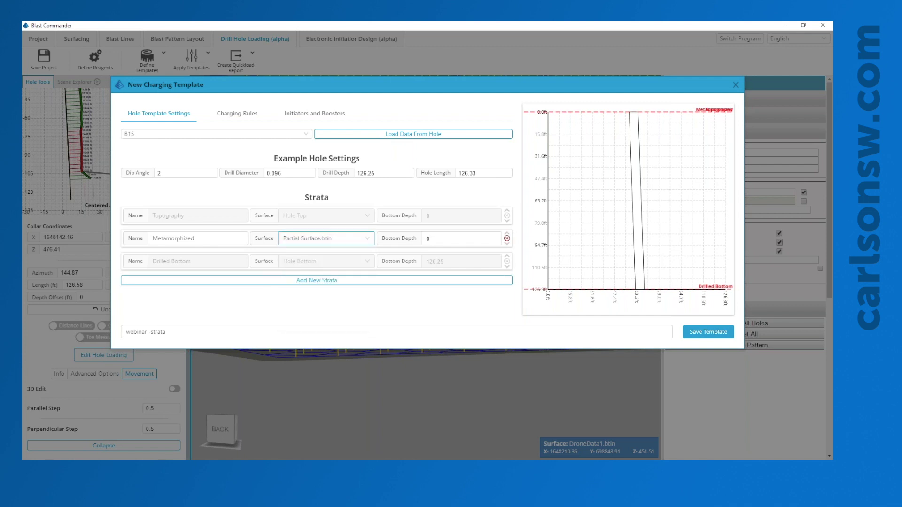
left_click(444, 135)
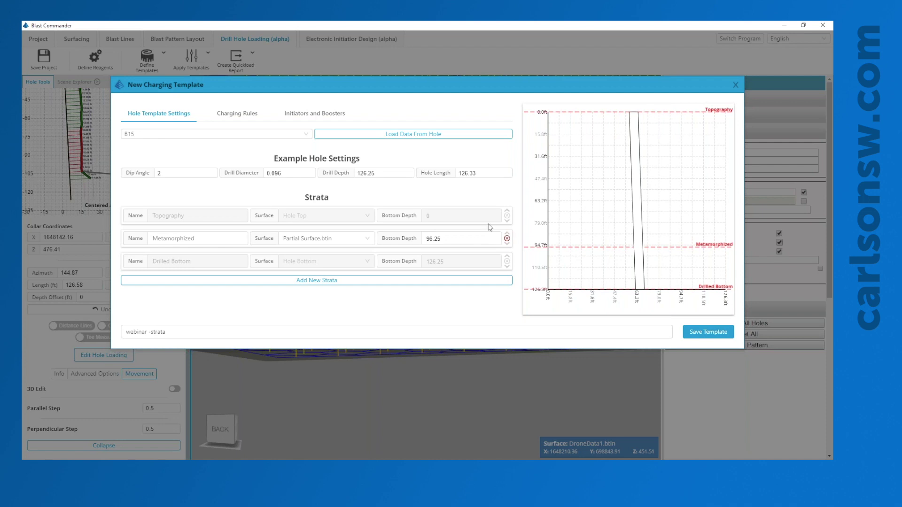
- Add three charging rules to the Hole Top deck and three to the Hole Bottom deck
left_click(235, 119)
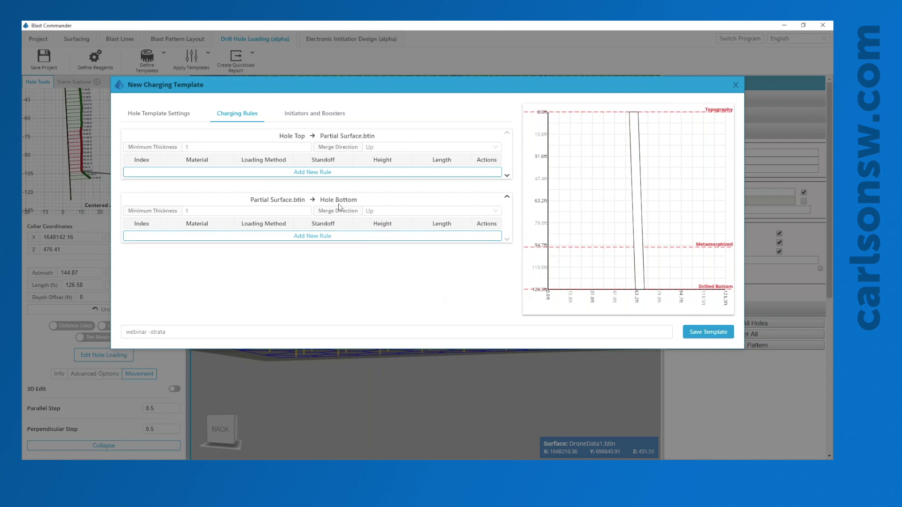
left_click(292, 173)
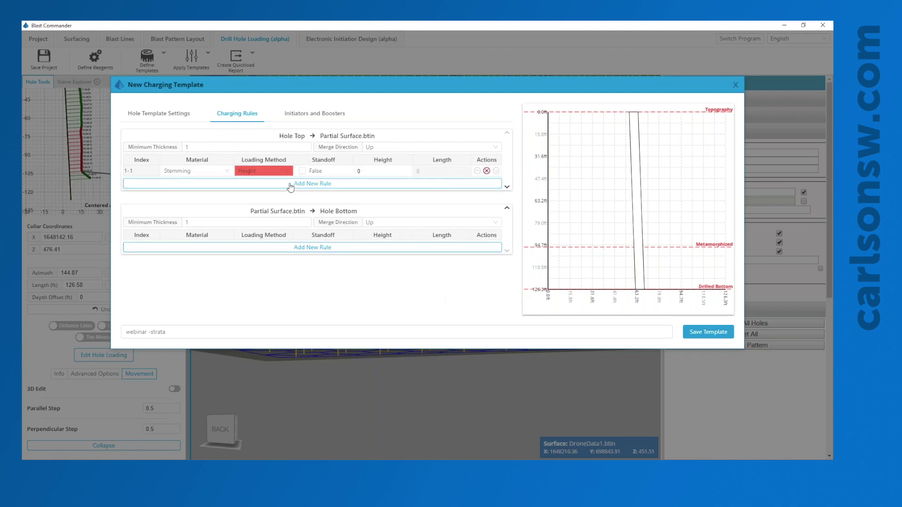
left_click(291, 184)
left_click(291, 196)
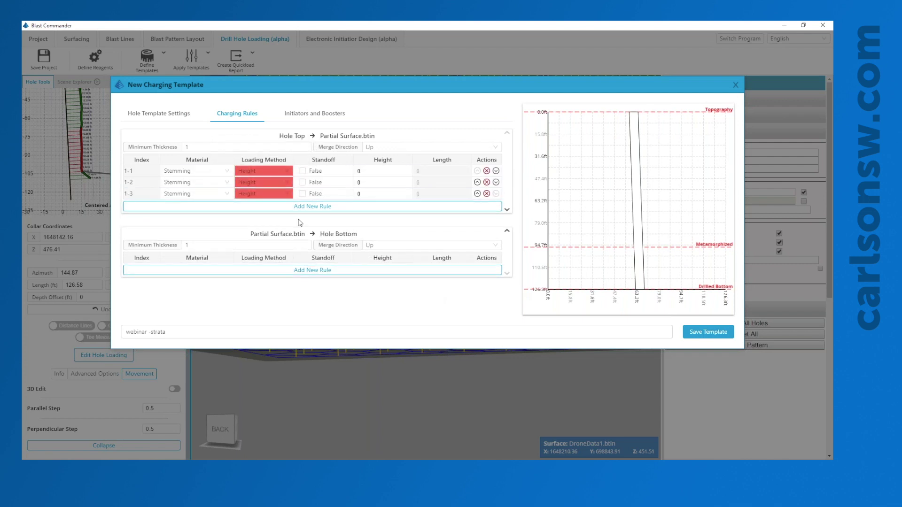
left_click(275, 271)
left_click(275, 281)
left_click(281, 293)
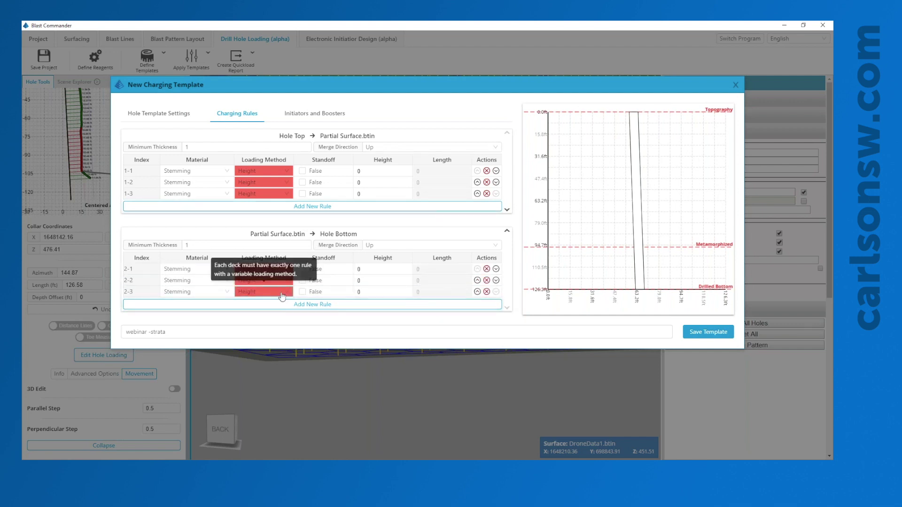
- In the upper deck, set rule 1-2 to BLASTGEL with Variable loading and give stemming rules 1-1 and 1-3 a height of 2
left_click(228, 184)
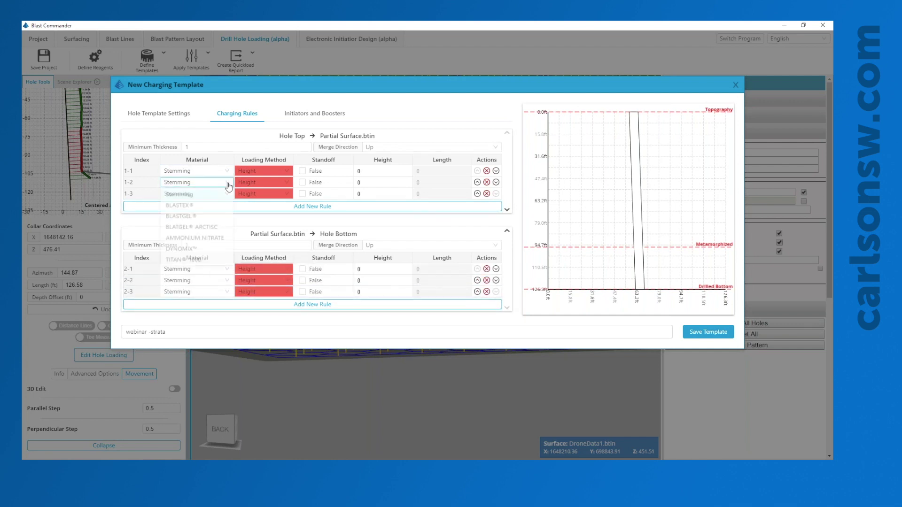
left_click(195, 219)
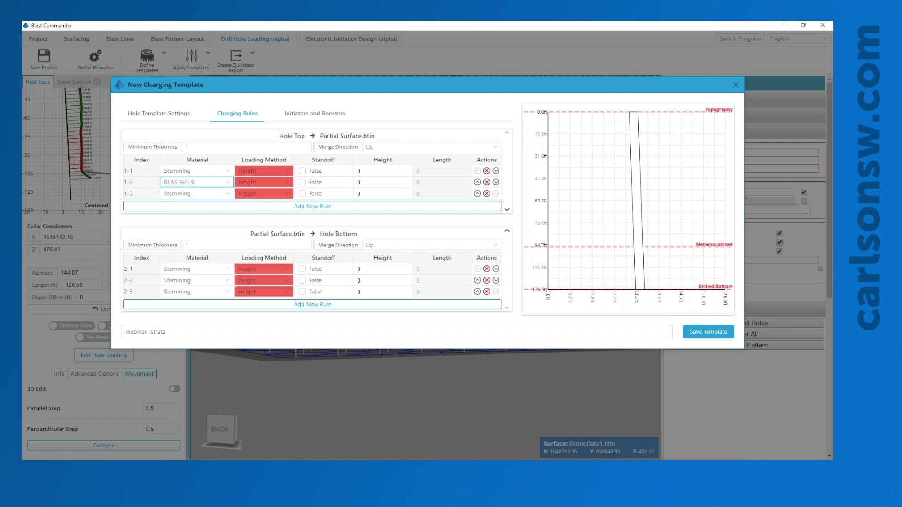
left_click(277, 182)
left_click(253, 219)
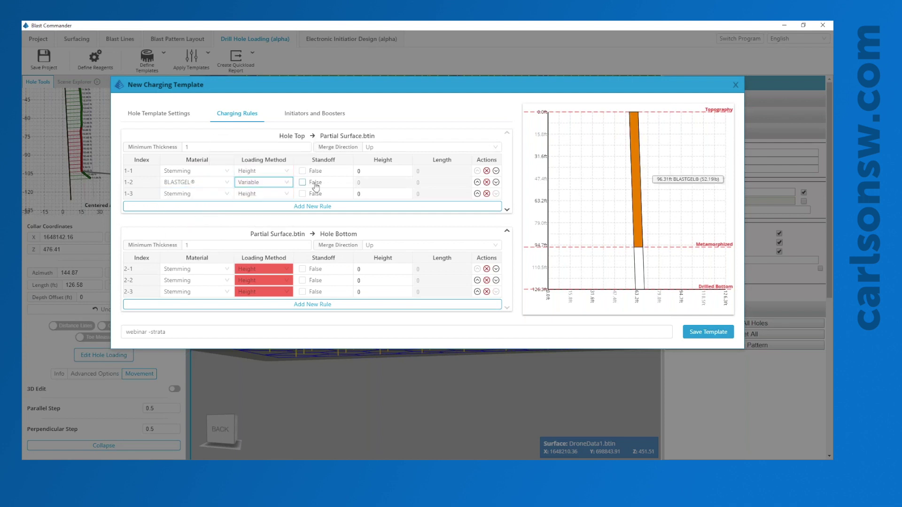
left_click(360, 172)
type("2")
left_click(359, 194)
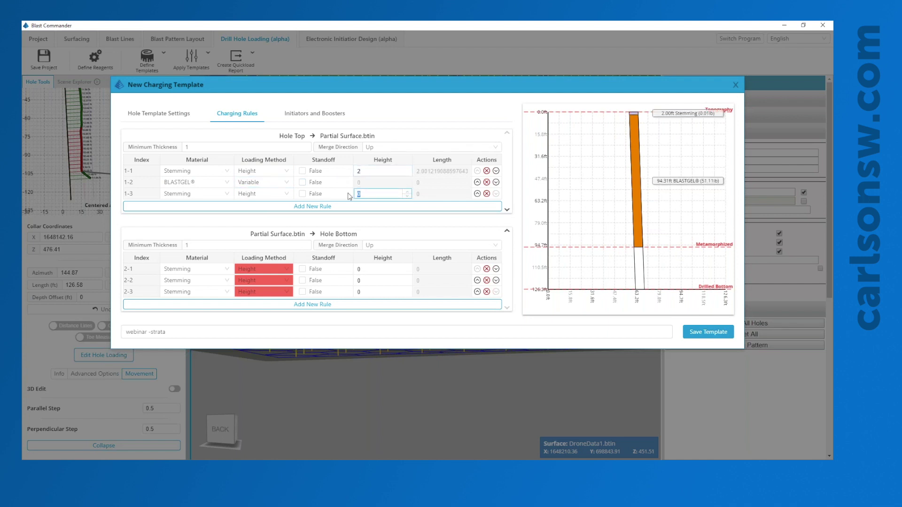
type("2")
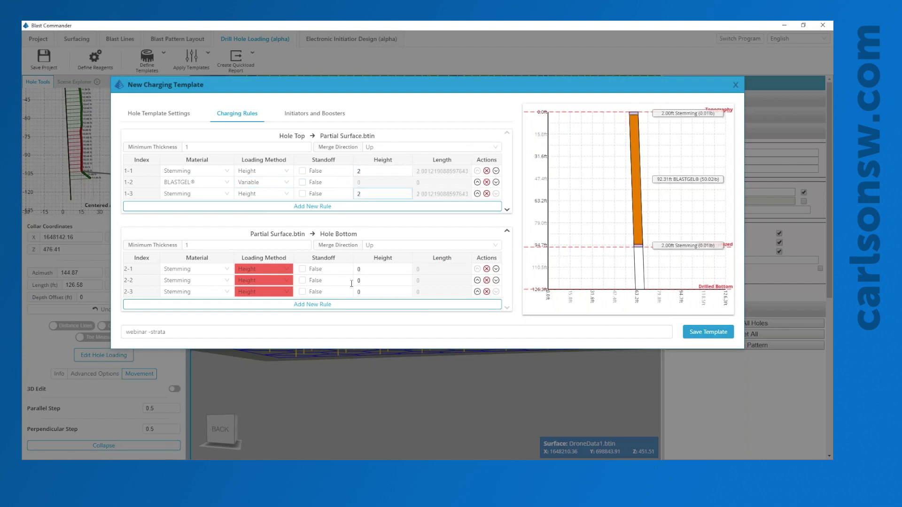
- In the lower deck, set rule 2-2 to AMMONIUM NITRATE with Variable loading and give stemming rules 2-1 and 2-3 a height of 2
left_click(256, 281)
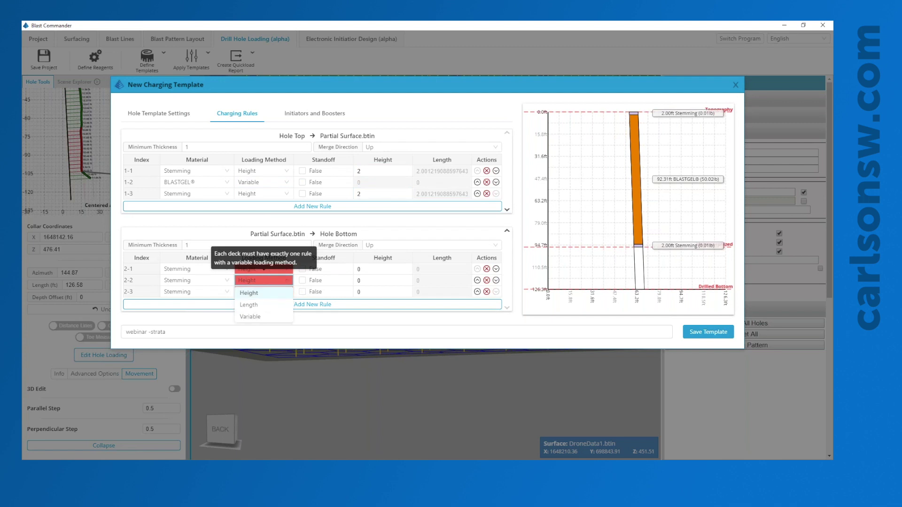
left_click(251, 318)
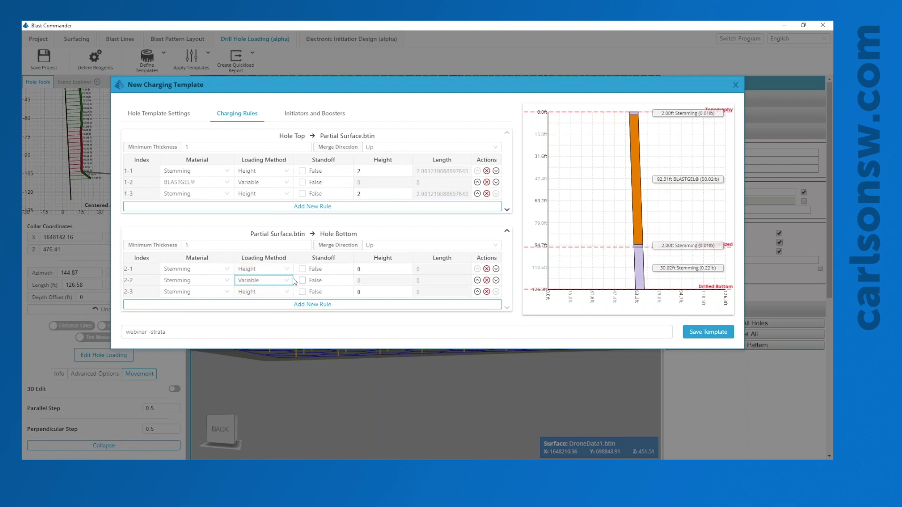
left_click(360, 269)
type("2")
left_click(355, 292)
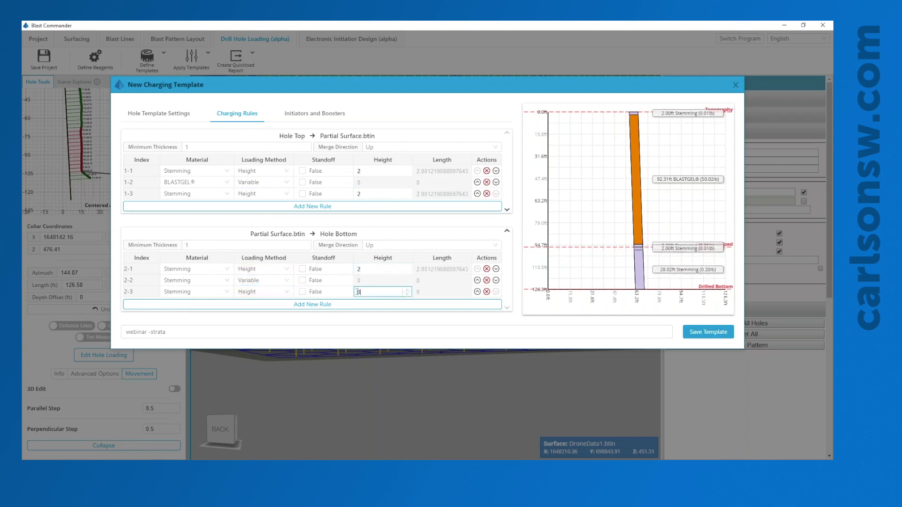
type("2")
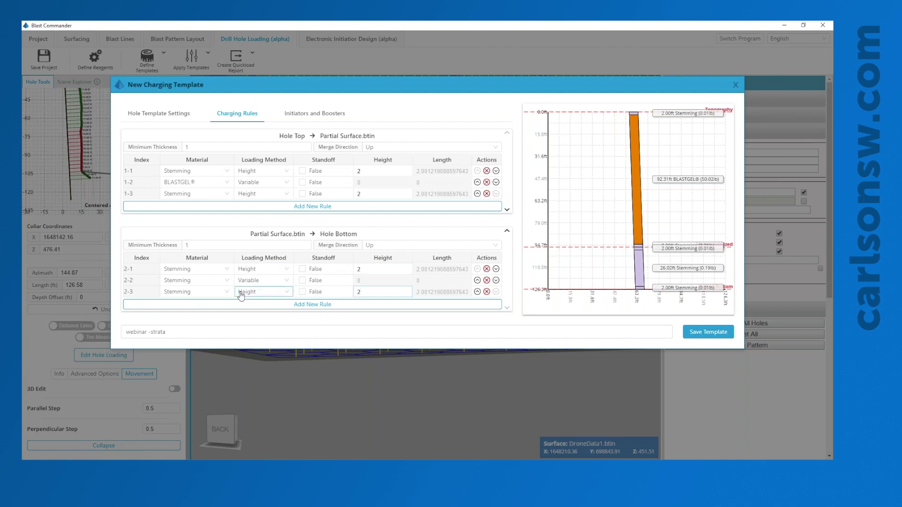
left_click(216, 281)
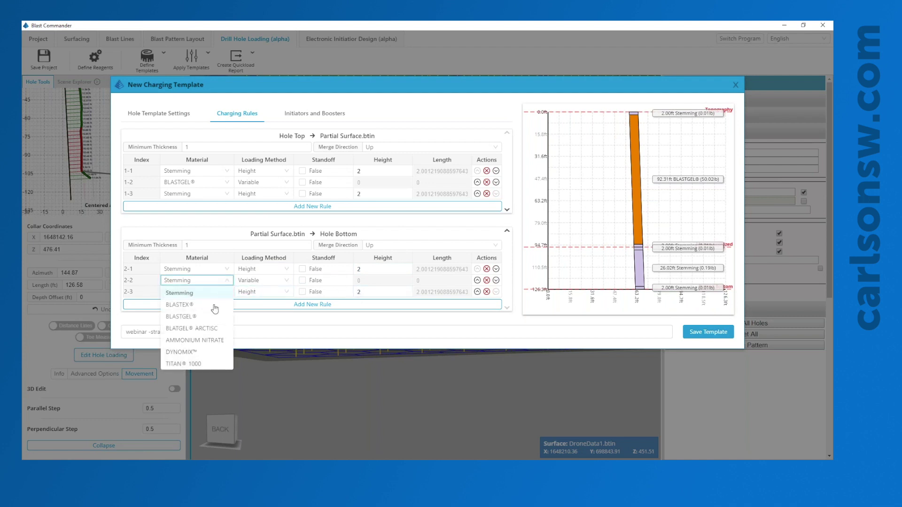
left_click(201, 340)
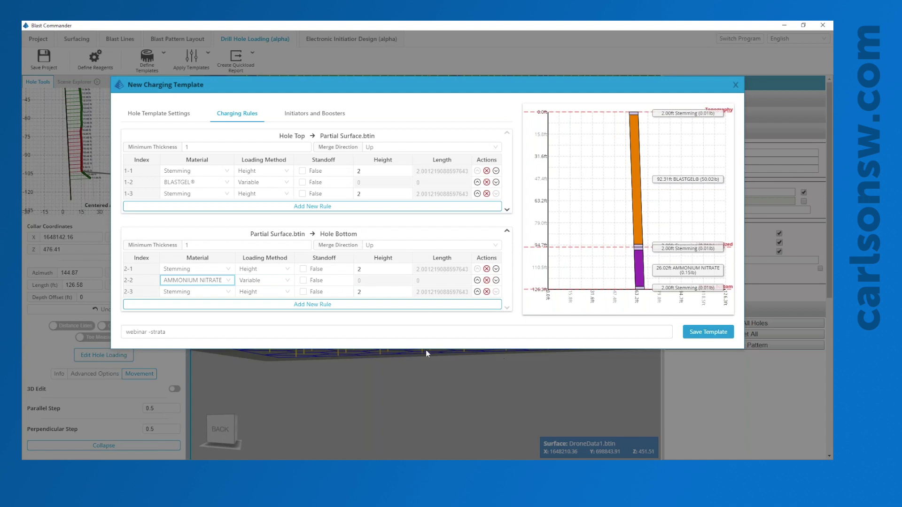
- Add two initiator and booster rules, assigning them to parent indexes 1-2 and 2-2
left_click(316, 115)
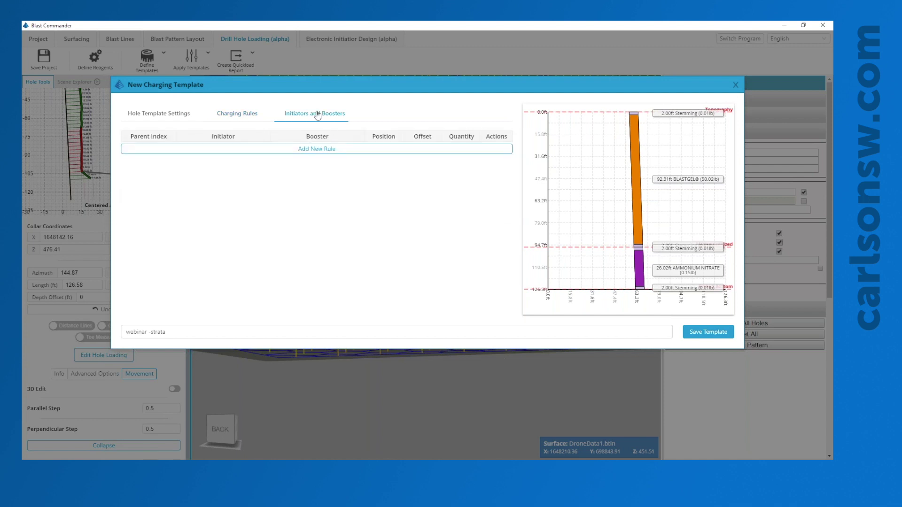
left_click(296, 150)
left_click(283, 162)
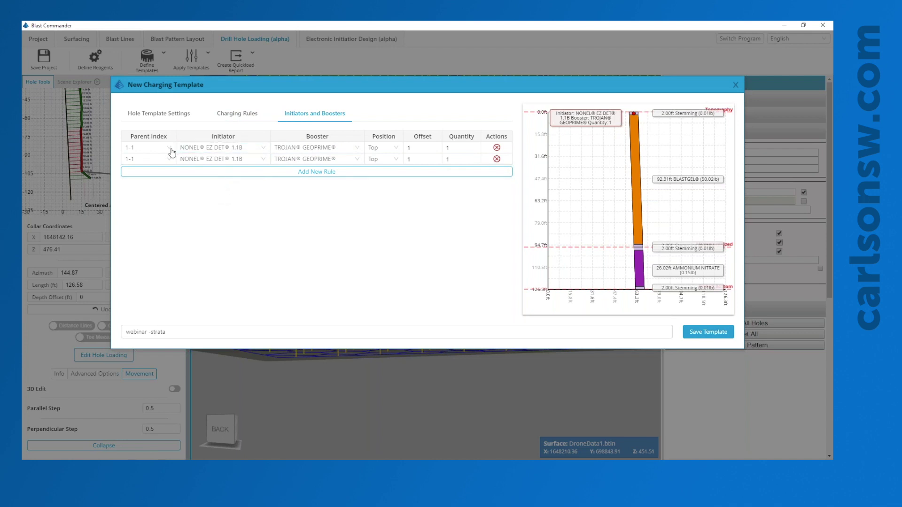
left_click(162, 148)
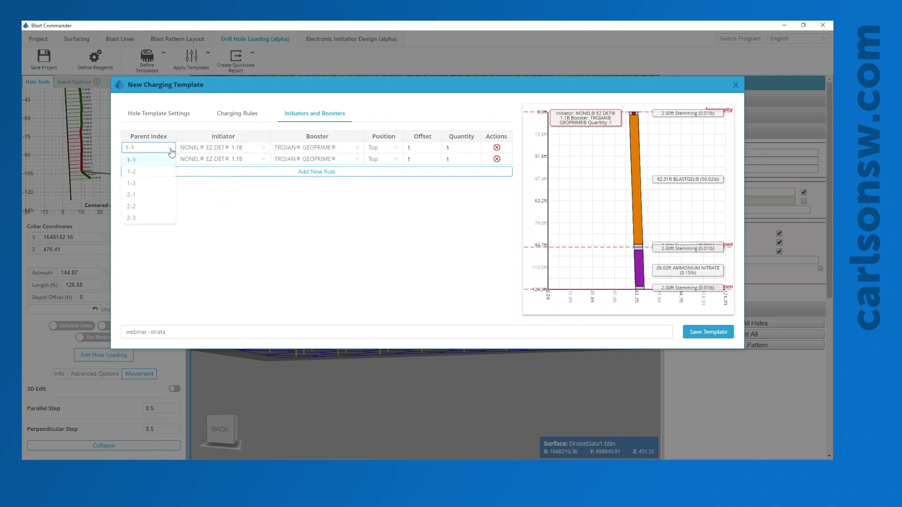
left_click(158, 174)
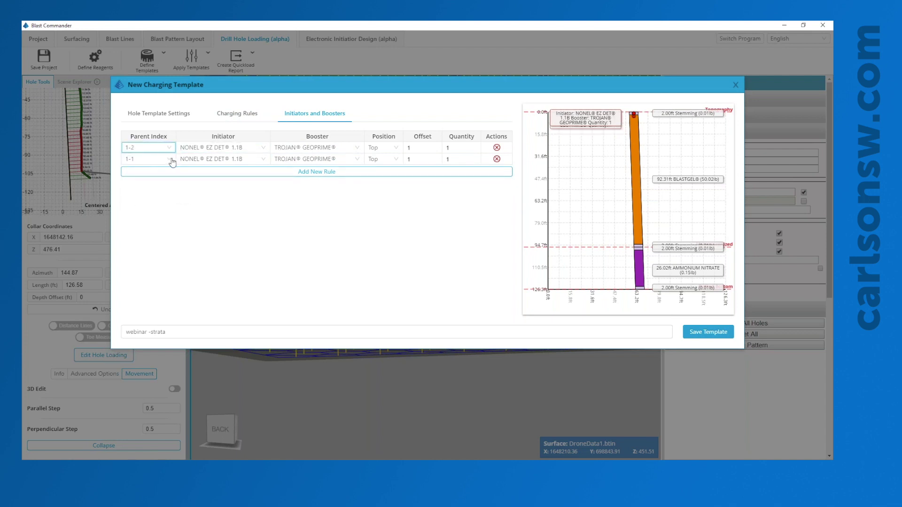
left_click(171, 161)
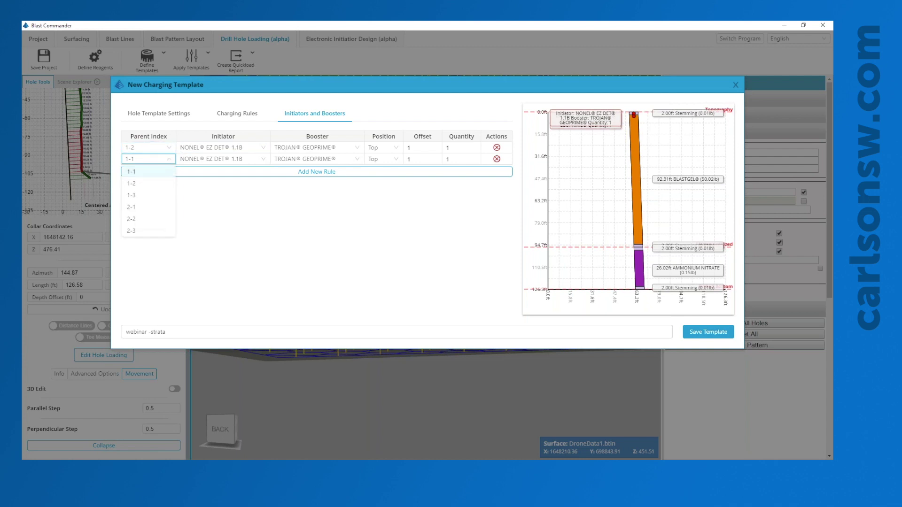
left_click(143, 221)
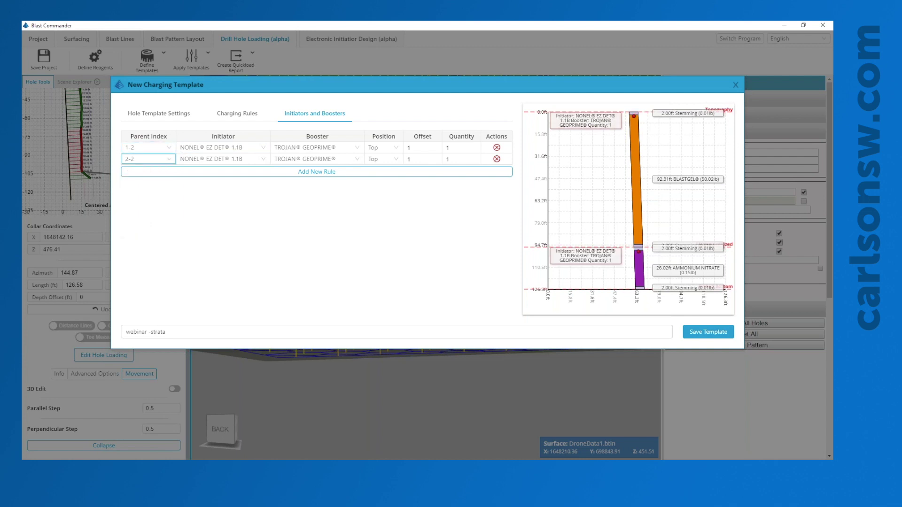
- Position the 1-2 initiator and booster at Middle and the 2-2 one at Bottom
left_click(383, 149)
left_click(378, 159)
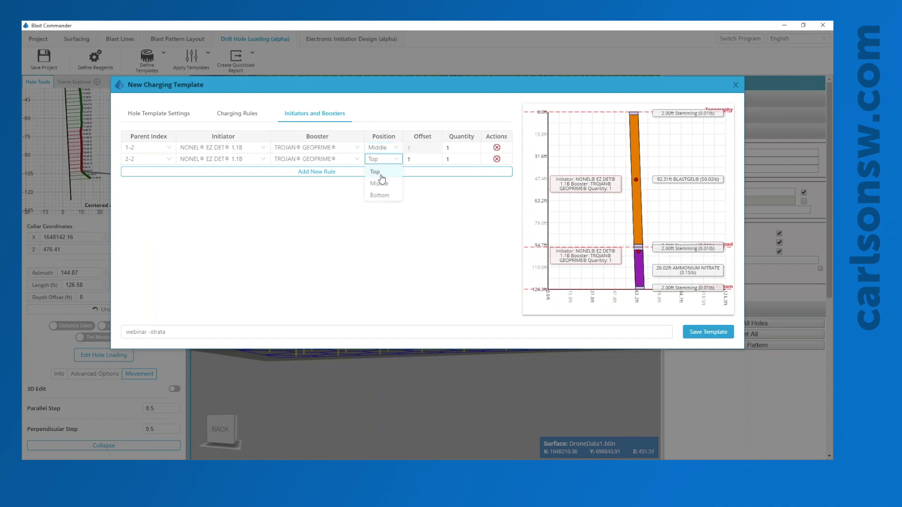
left_click(382, 199)
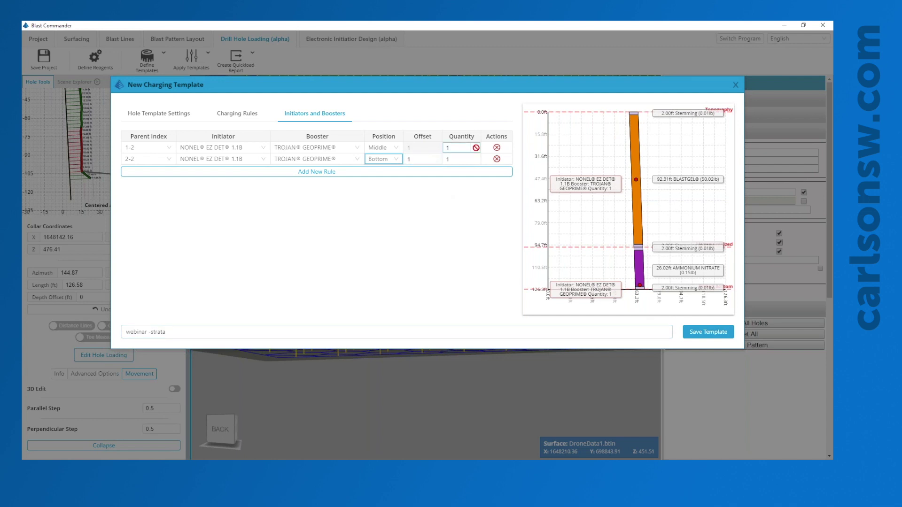
- Save the "webinar -strata" template and apply loading rules with it as the default template
left_click(698, 332)
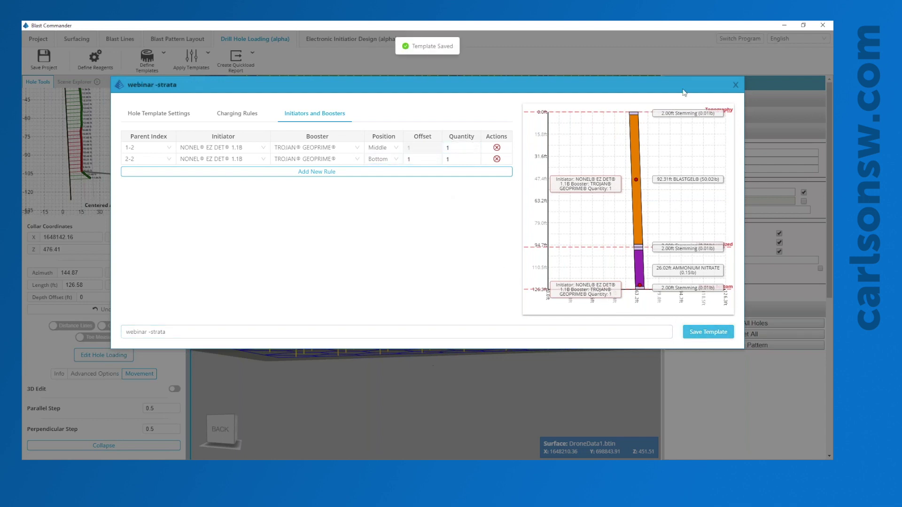
left_click(737, 85)
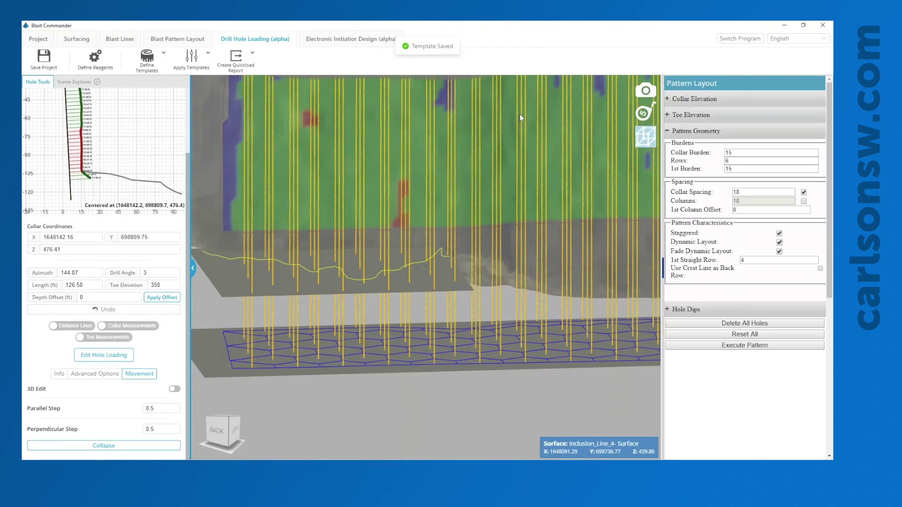
left_click(203, 62)
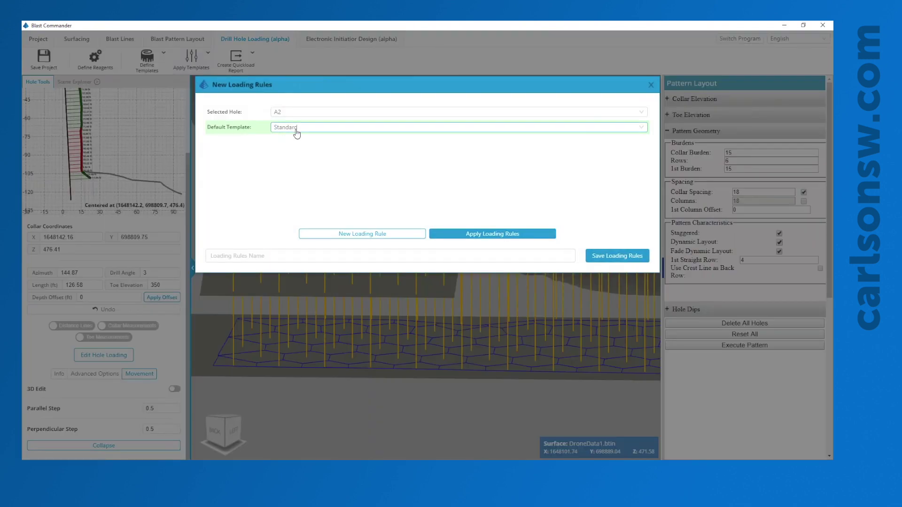
left_click(296, 129)
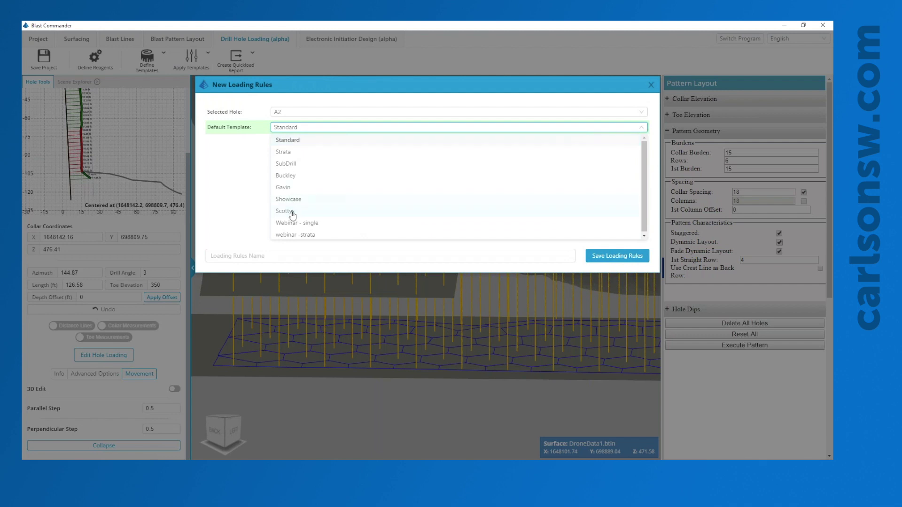
left_click(297, 234)
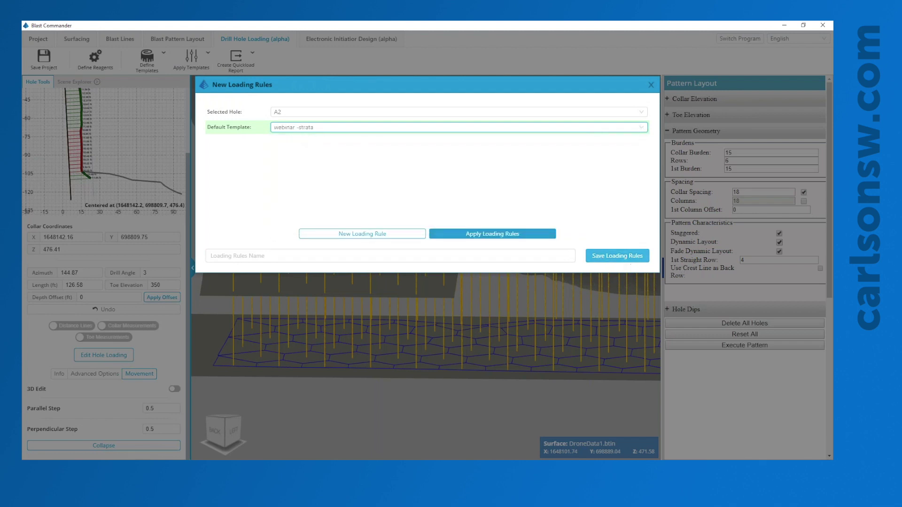
left_click(522, 233)
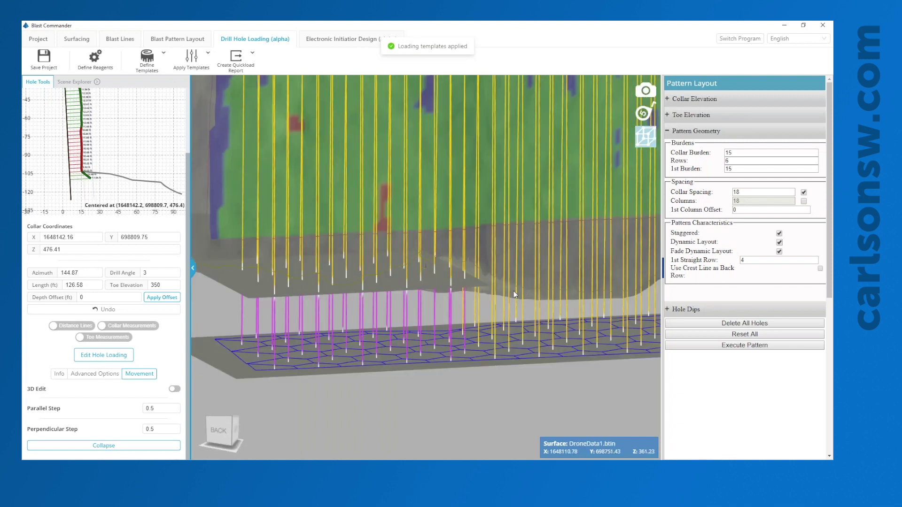
- Move hole E13 sideways toward E12, past the edge of the partial surface, to collar X 1648090.49, Y 698839.78
left_click_drag(514, 292, 480, 269)
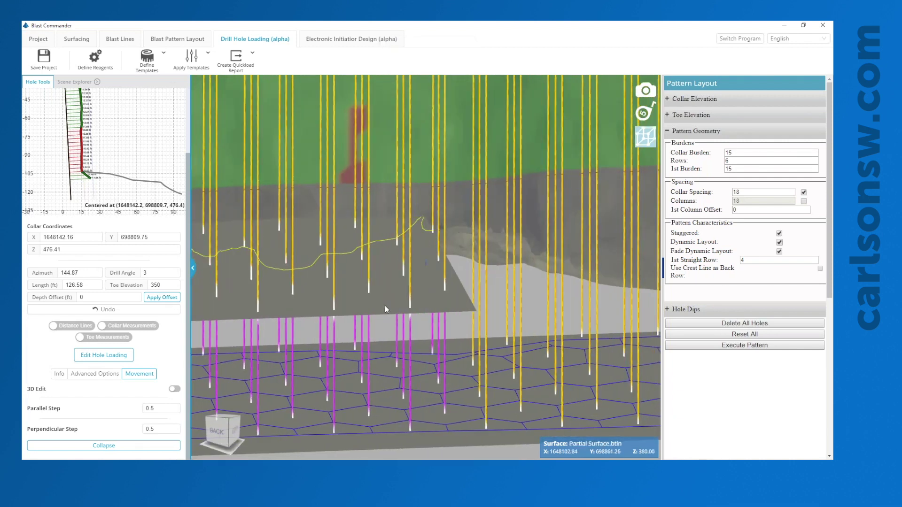
left_click_drag(373, 292, 432, 197)
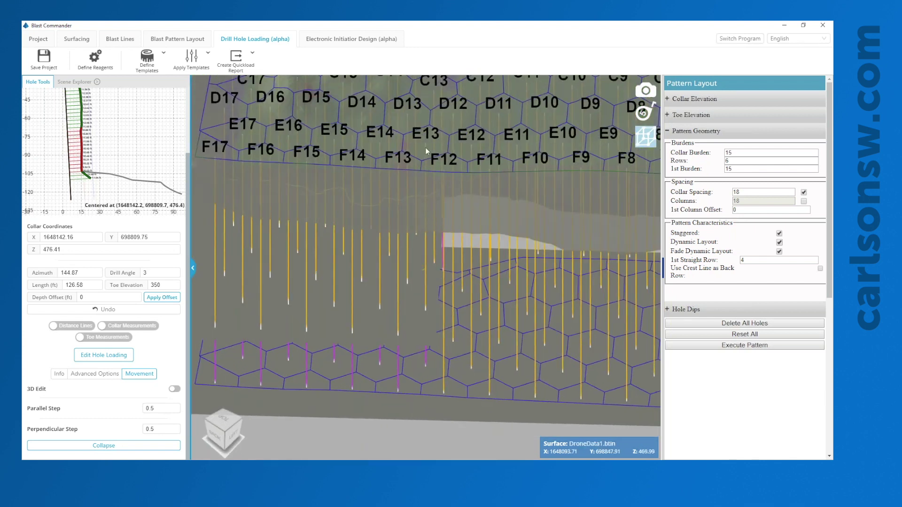
left_click(427, 135)
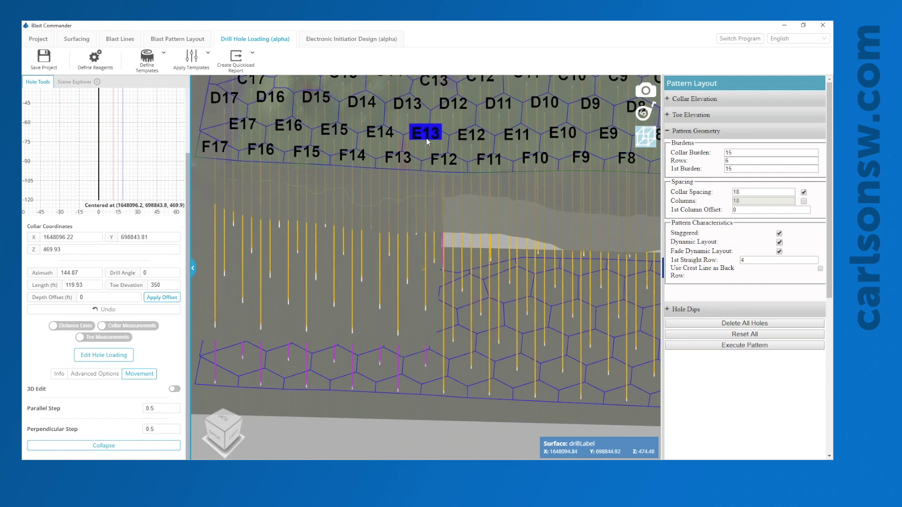
key("Up")
key("Up")
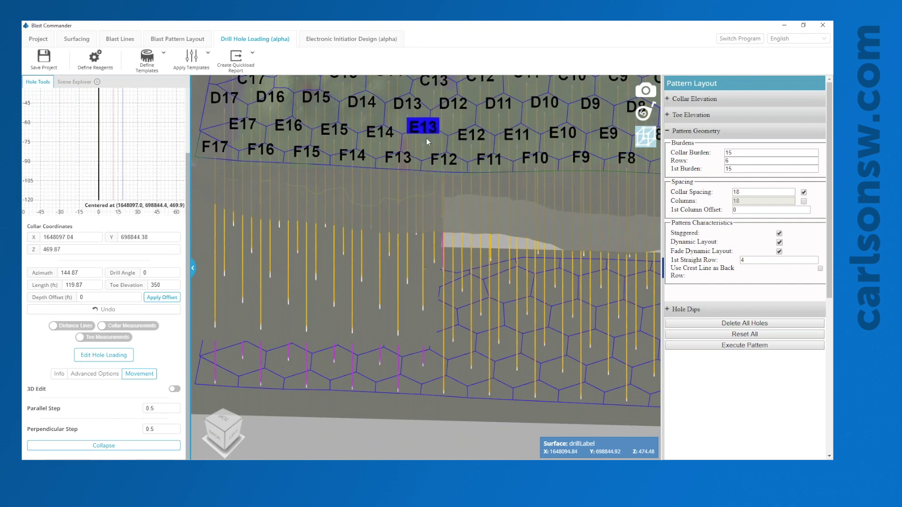
key("Right")
key("Right")
key("Right")
key("Right")
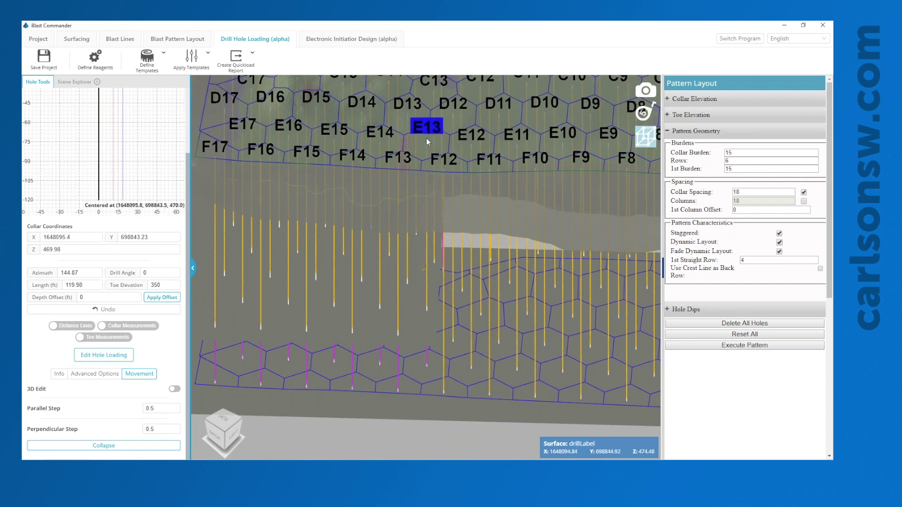
key("Right")
key("Right")
key("Right")
key("Right")
key("Right")
key("Right")
key("Right")
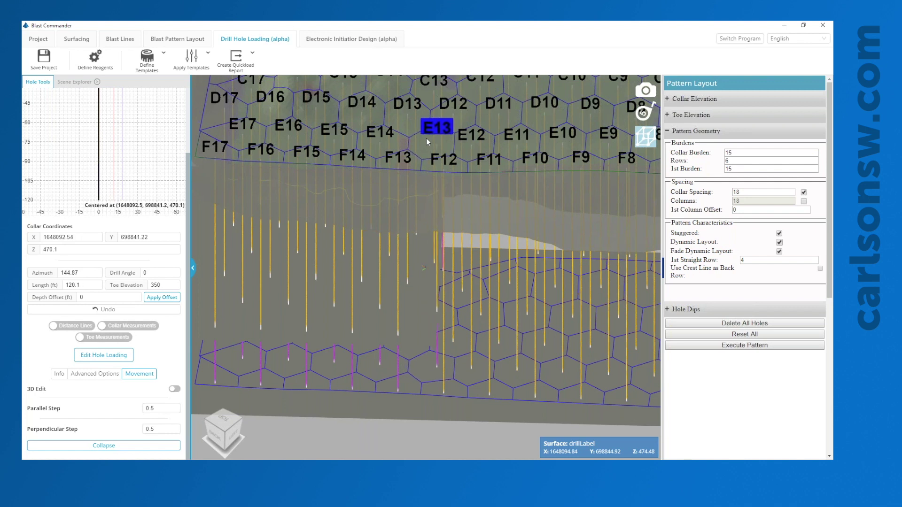
key("Right")
key("Right")
key("Right")
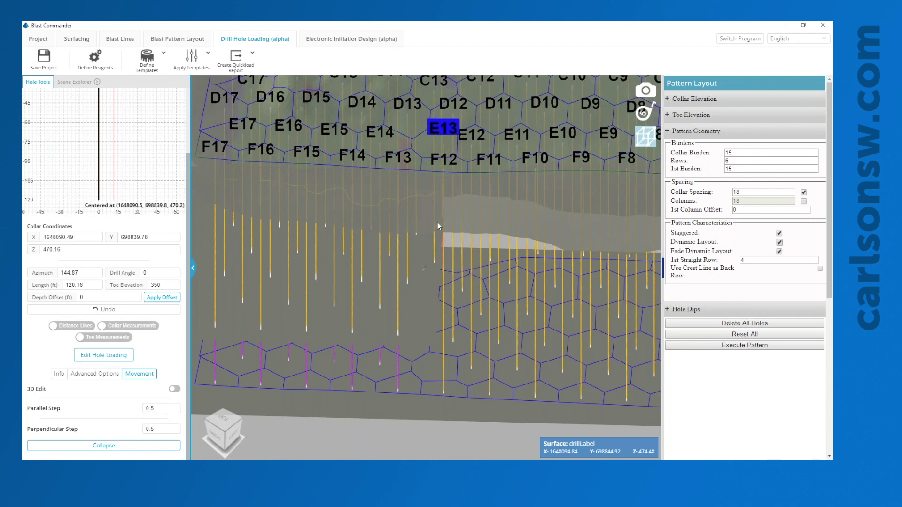
- Start a new charging template and add two strata between Topography and Drilled Bottom
right_click_drag(351, 297, 376, 264)
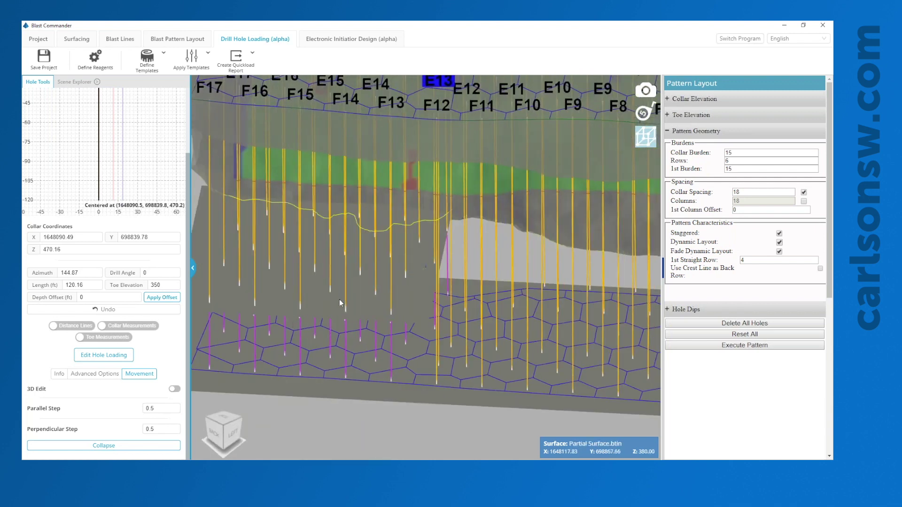
scroll(343, 293, "down", 5)
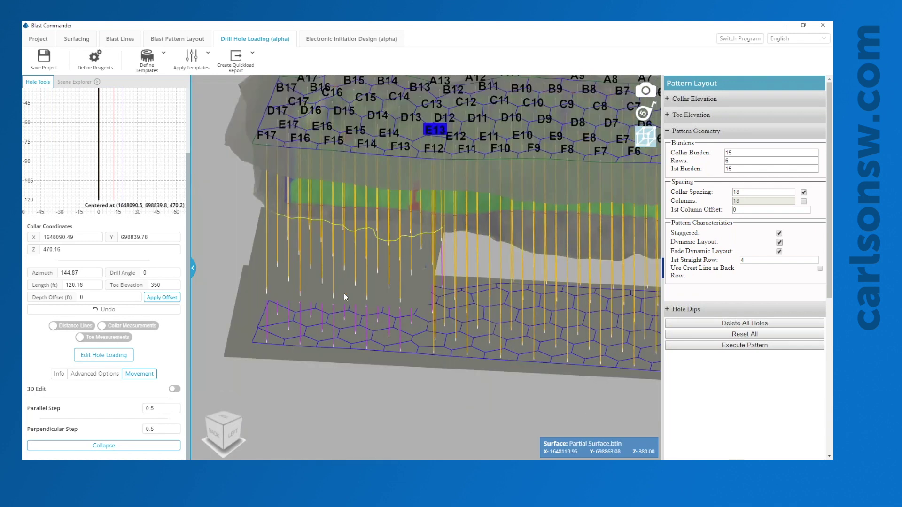
mouse_move(344, 293)
right_mouse_down()
mouse_move(393, 275)
mouse_move(350, 283)
right_mouse_up()
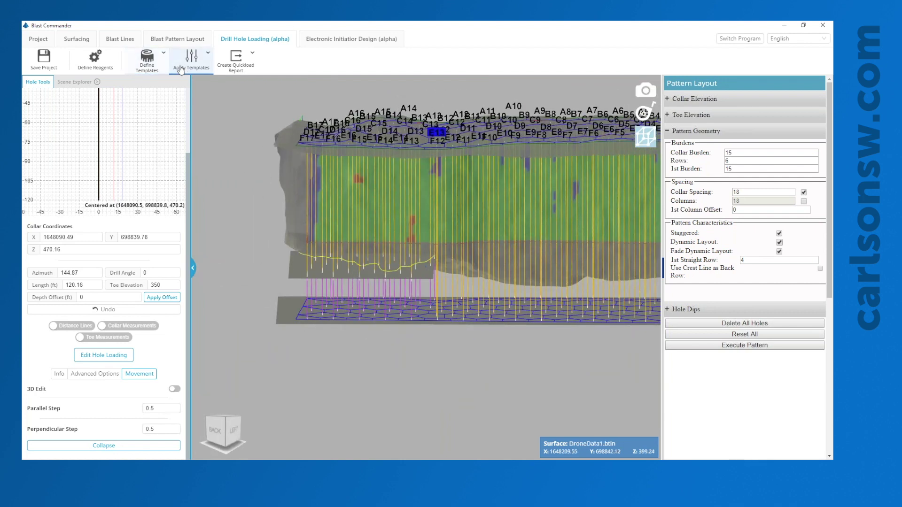
left_click(140, 67)
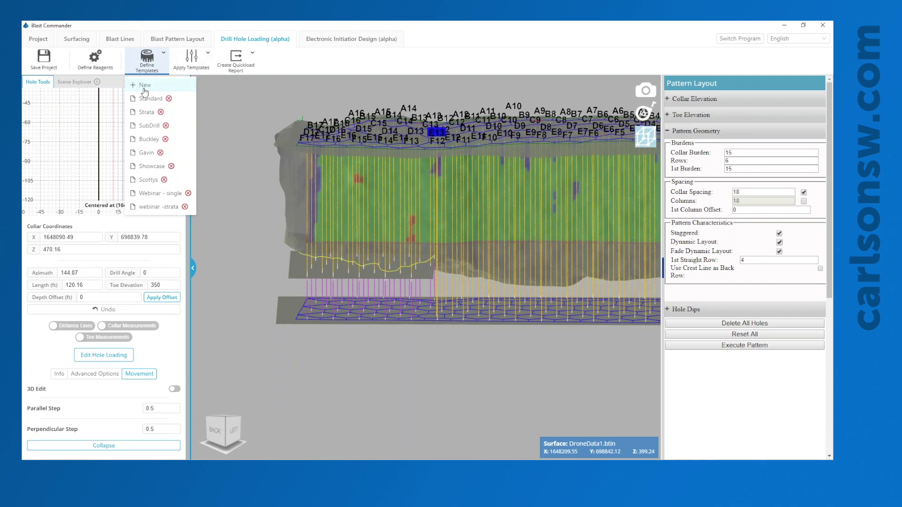
left_click(144, 86)
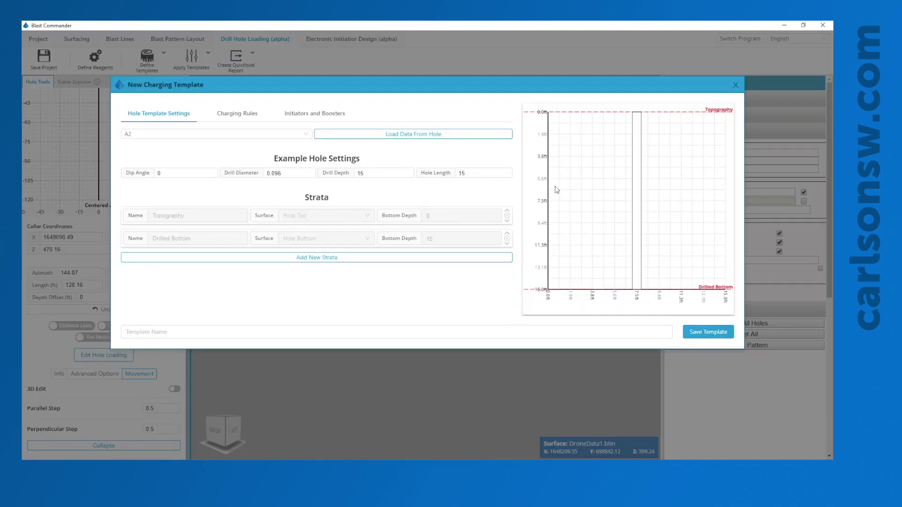
left_click(289, 264)
left_click(297, 281)
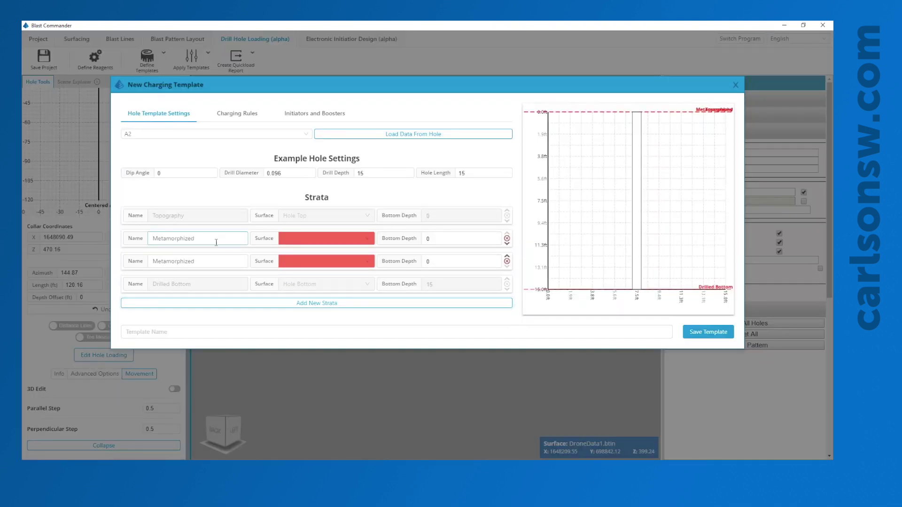
- Assign Metamorphized Bottom.btin to the first added stratum and Metamorphized Top.btin to the second, and load the data from hole A2
left_click(332, 242)
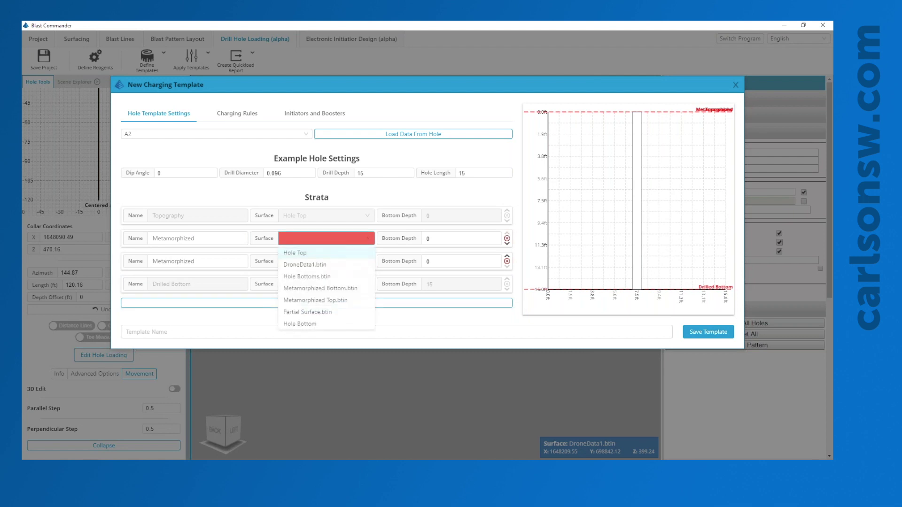
left_click(322, 292)
left_click(314, 262)
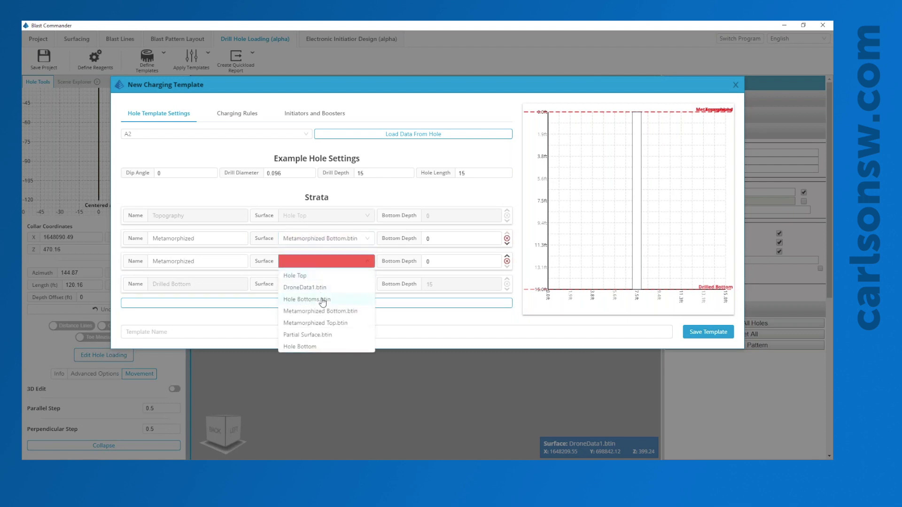
left_click(315, 240)
left_click(314, 241)
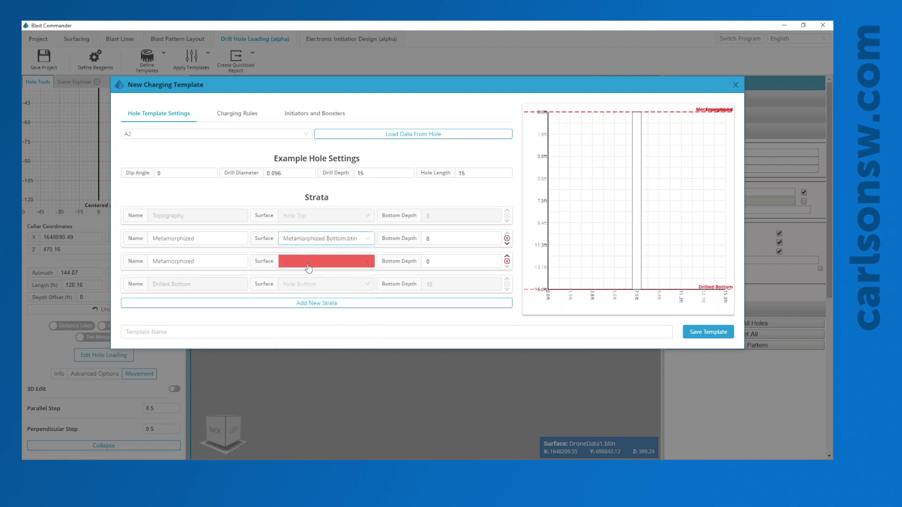
left_click(320, 261)
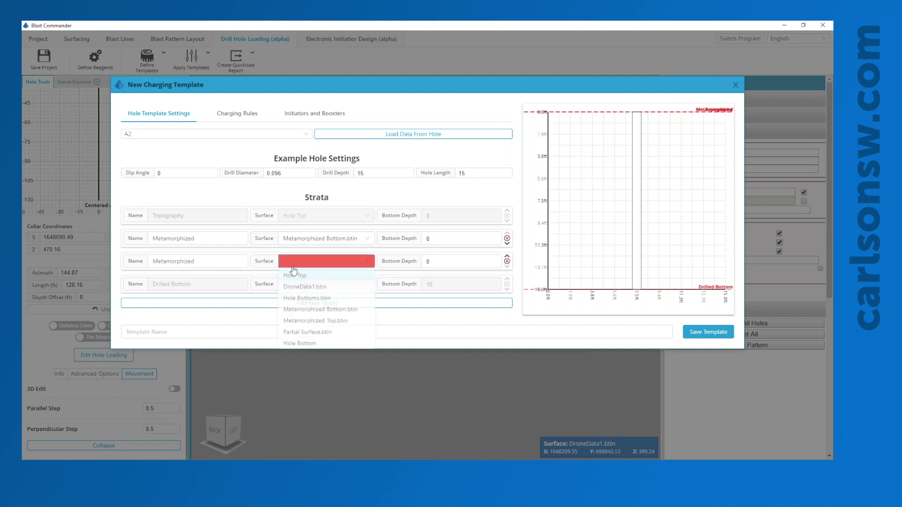
left_click(320, 323)
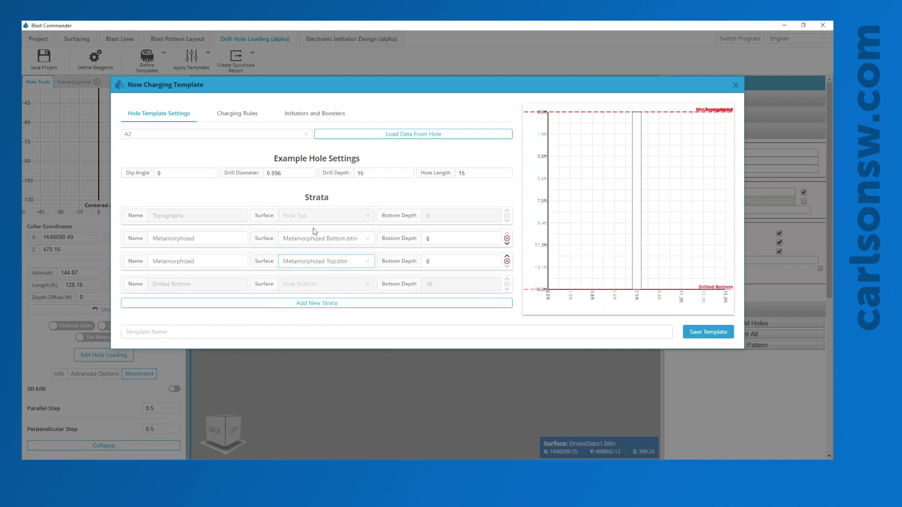
left_click(414, 136)
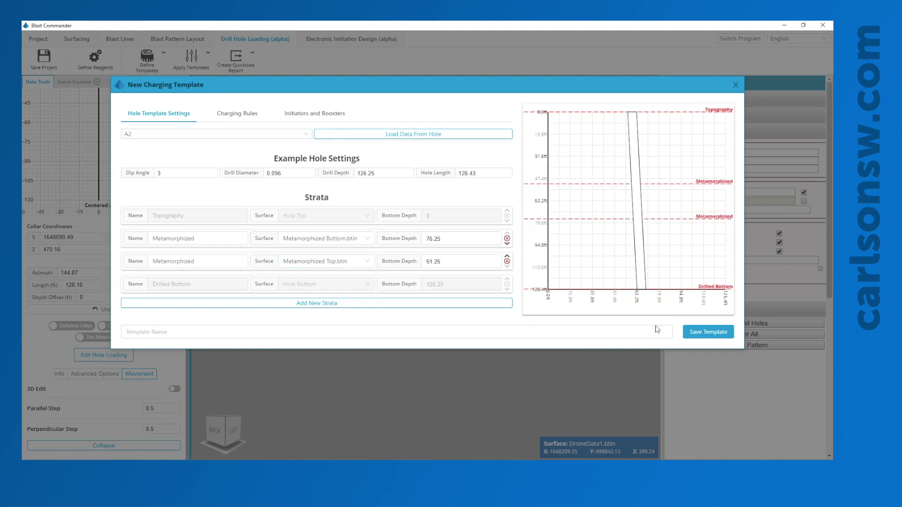
- Add a Stemming rule with Variable loading to the deck between the two metamorphized surfaces, and close the template without saving
left_click(240, 116)
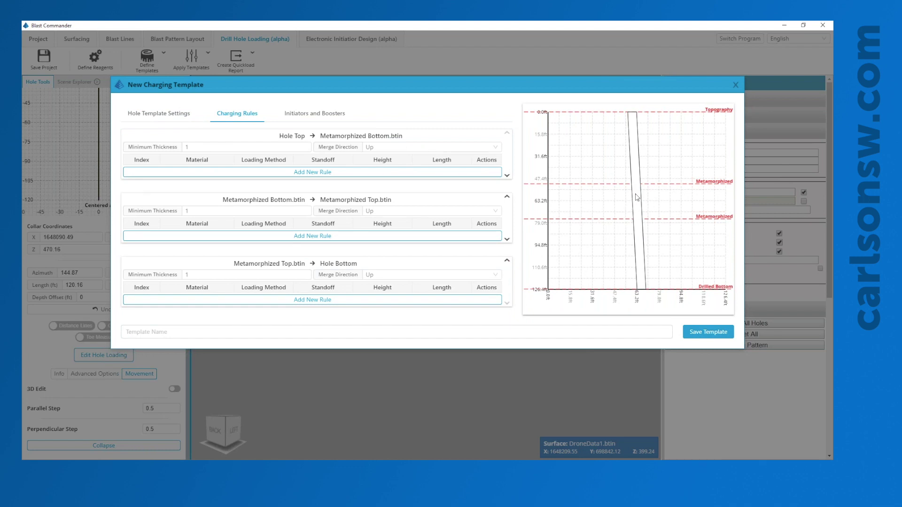
left_click(260, 237)
left_click(259, 235)
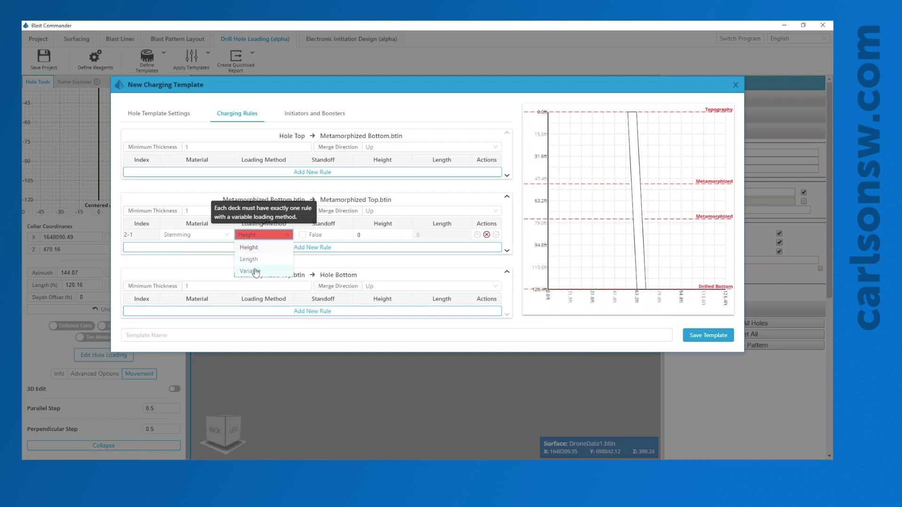
left_click(249, 270)
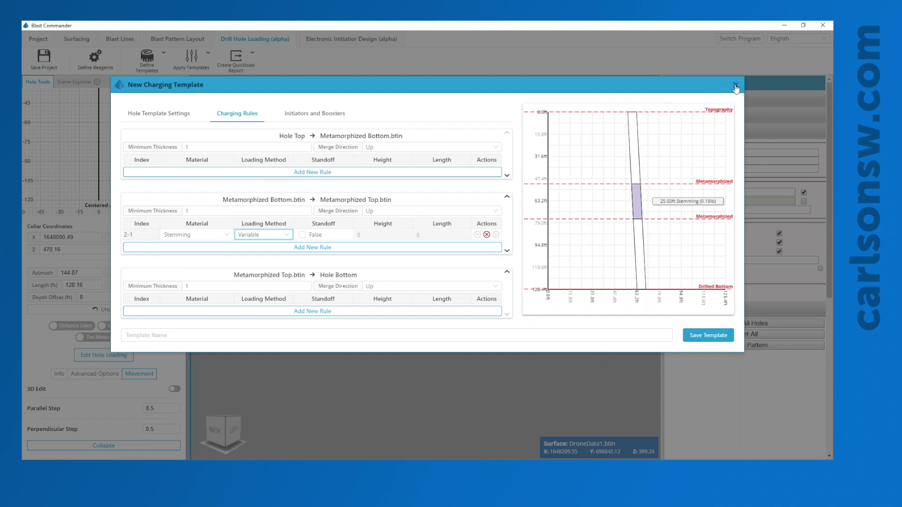
left_click(736, 89)
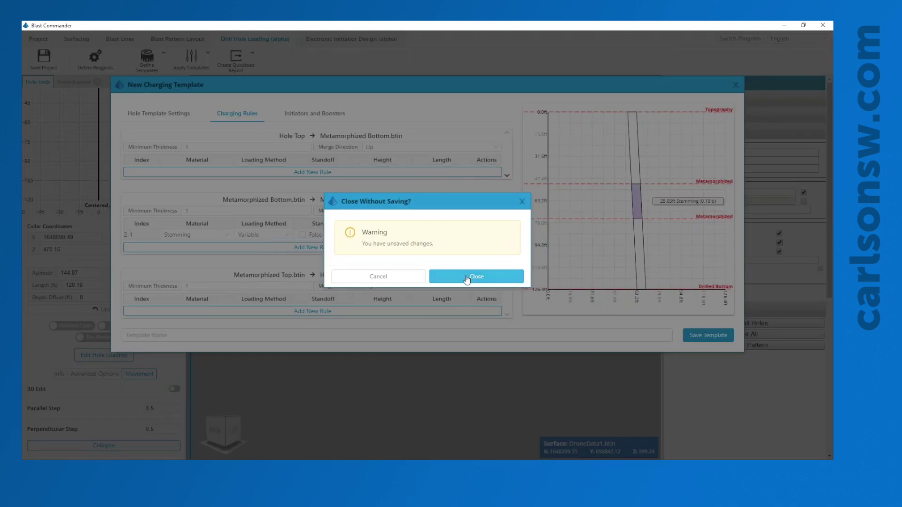
left_click(465, 278)
- Examine the charge loading of hole A17 in its hole loading editor and close it without saving
mouse_move(463, 277)
middle_mouse_down()
mouse_move(373, 259)
mouse_move(343, 289)
mouse_move(430, 263)
mouse_move(313, 255)
mouse_move(374, 276)
mouse_move(318, 278)
mouse_move(408, 291)
mouse_move(477, 284)
middle_mouse_up()
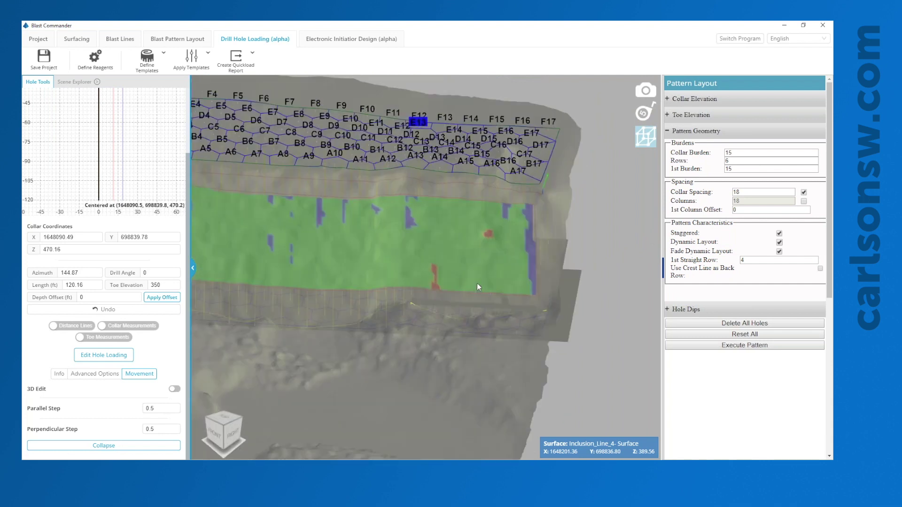
left_click(521, 171)
scroll(106, 176, "up", 2)
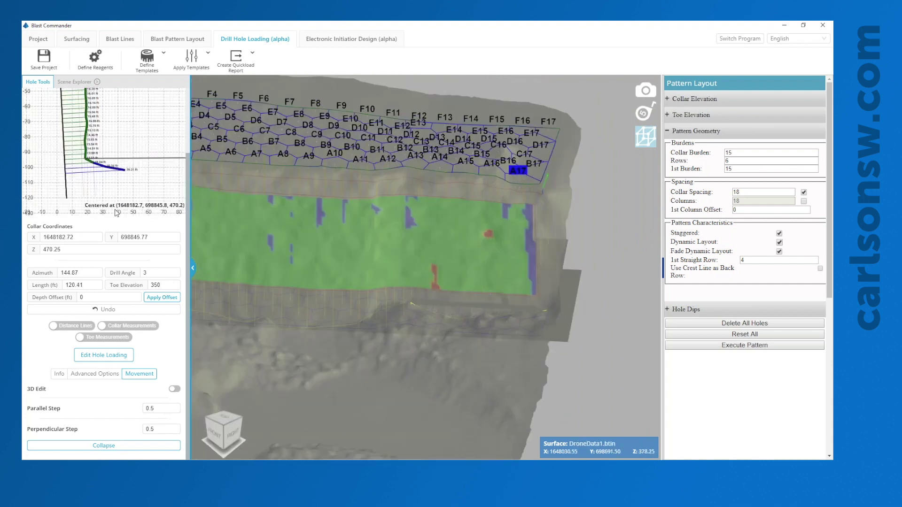
left_click(104, 356)
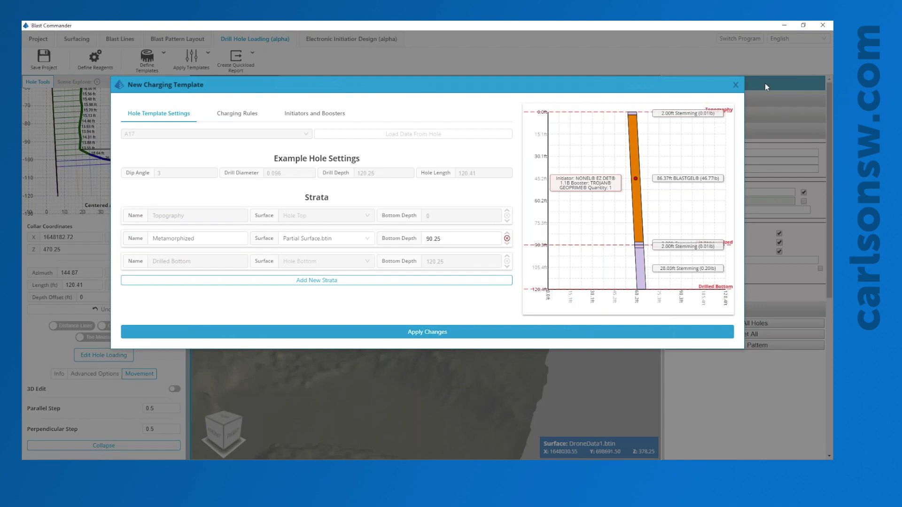
left_click(736, 87)
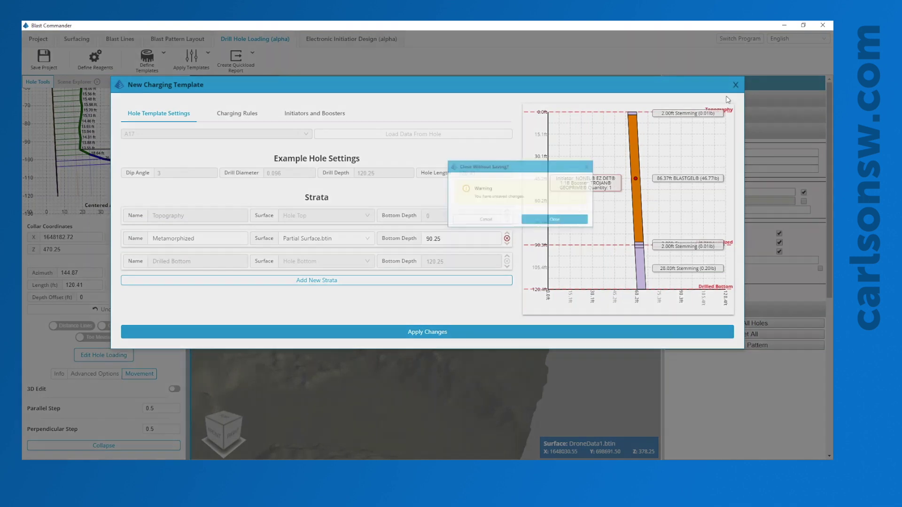
left_click(464, 276)
- Create a detailed PDF quickload report and save it as quickload-report.pdf on the Desktop
left_click_drag(463, 273, 384, 252)
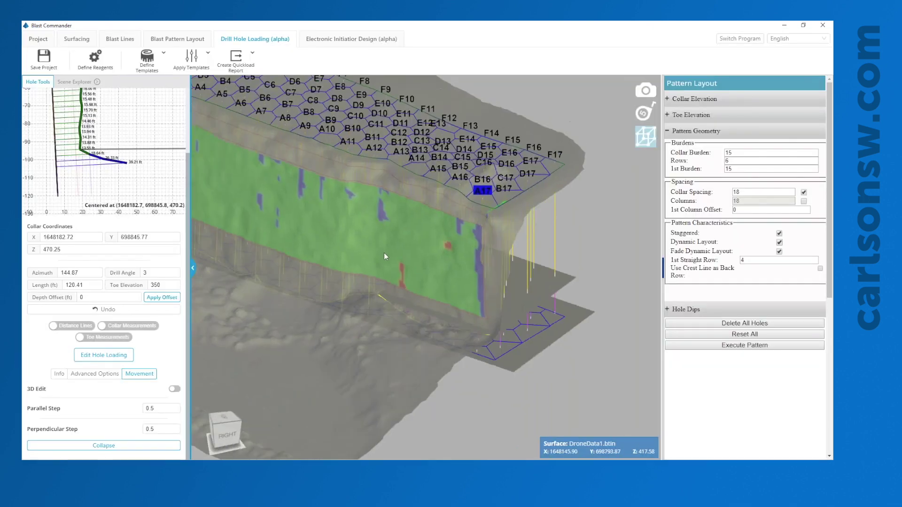
mouse_move(229, 61)
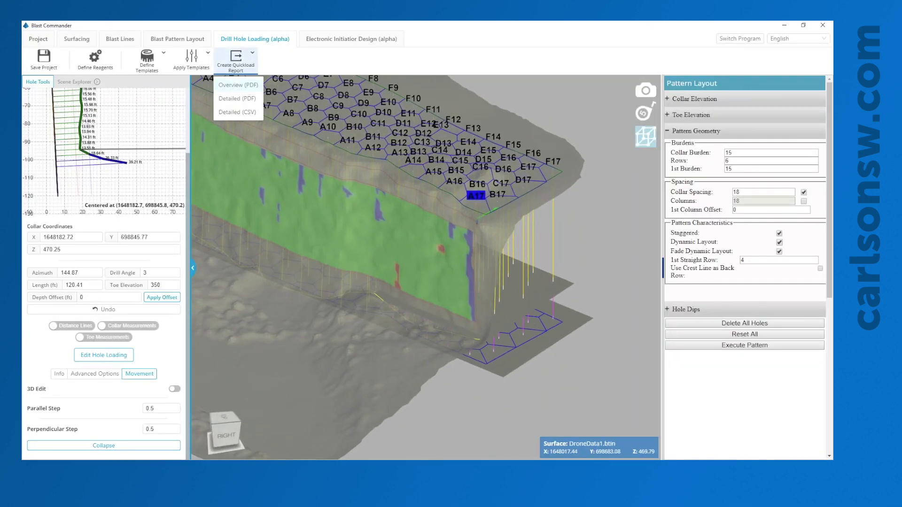
left_click(245, 101)
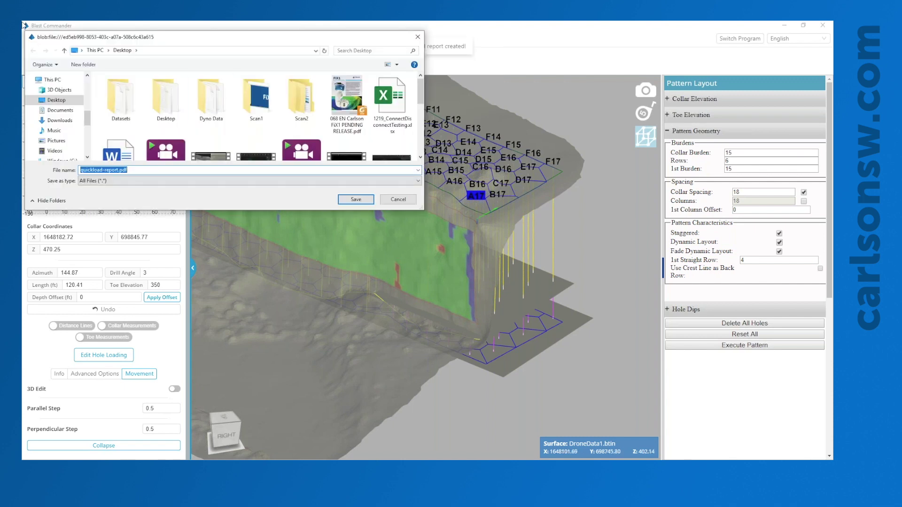
scroll(54, 108, "up", 5)
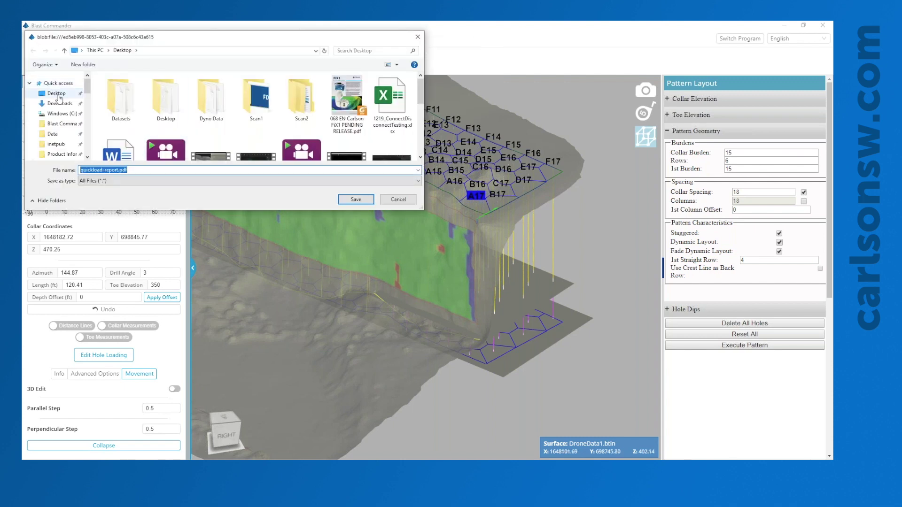
left_click(58, 93)
left_click(356, 200)
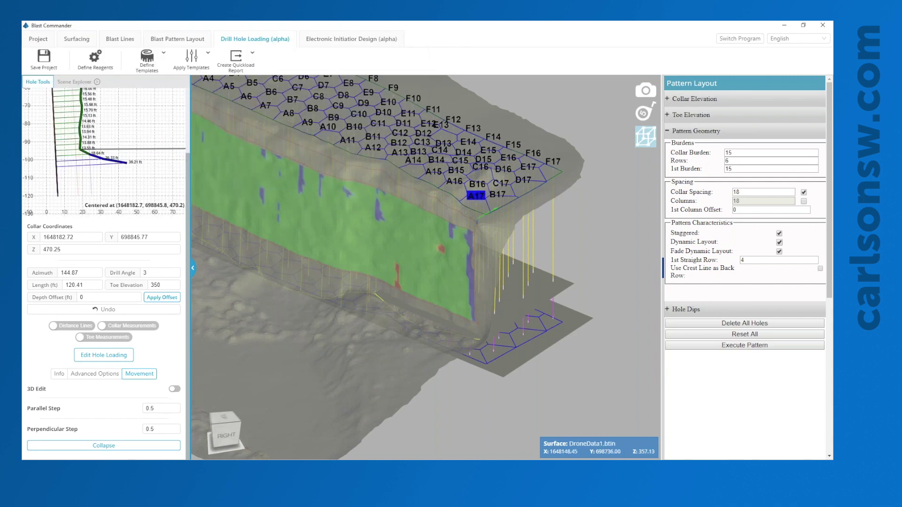
- Switch to File Explorer and open quickload-report.pdf from the Desktop folder
mouse_move(323, 468)
left_click(376, 432)
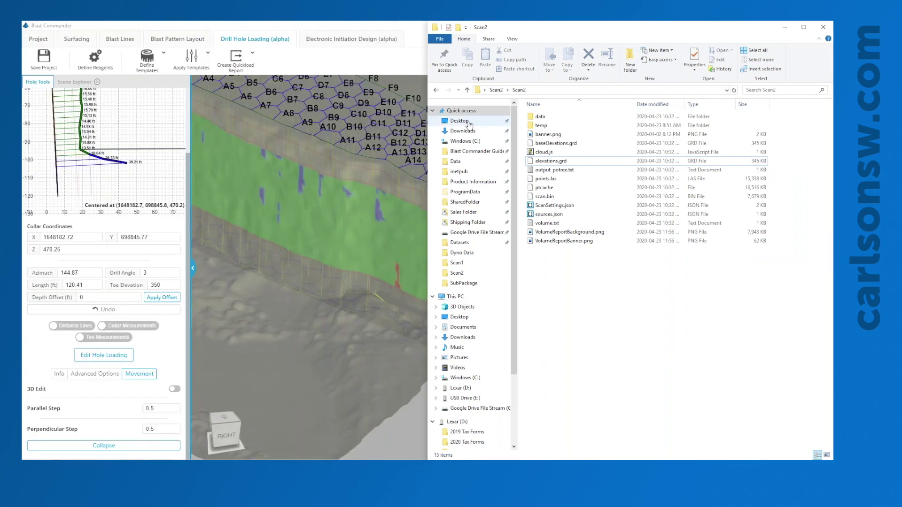
left_click(459, 121)
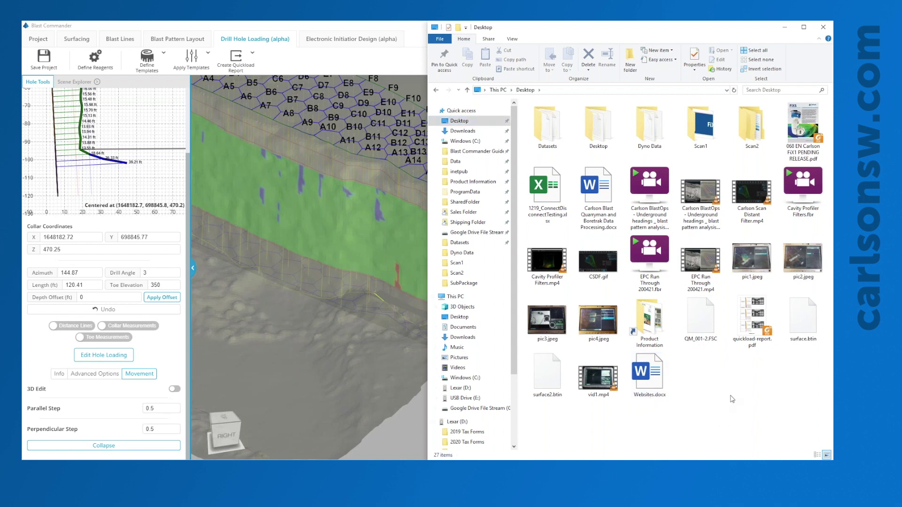
double_click(752, 317)
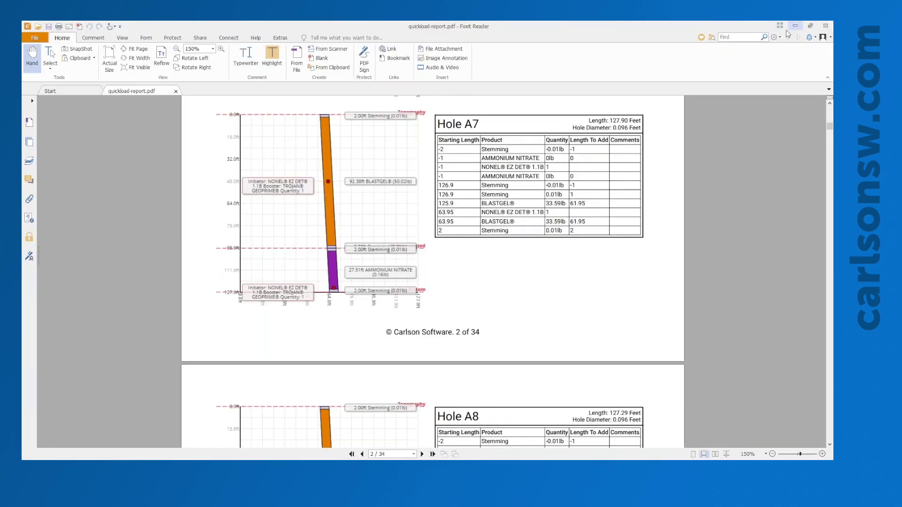
- Examine the loading diagrams and product tables for the row A holes in the quickload report, and close it
scroll(427, 201, "up", 15)
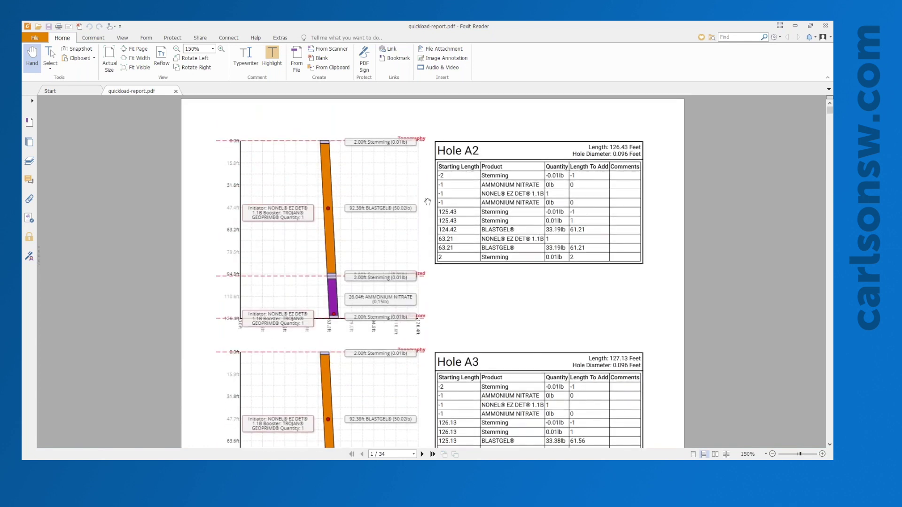
scroll(427, 202, "down", 3)
scroll(424, 204, "up", 3)
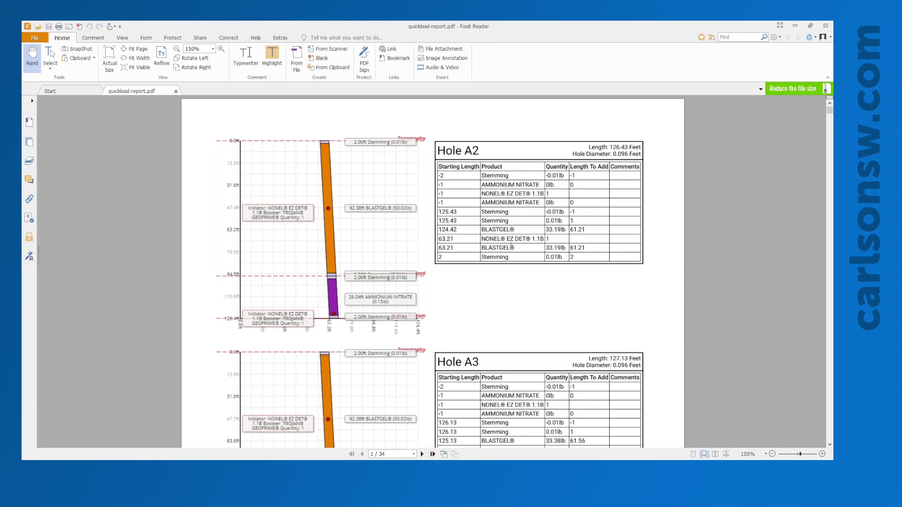
scroll(473, 271, "down", 8)
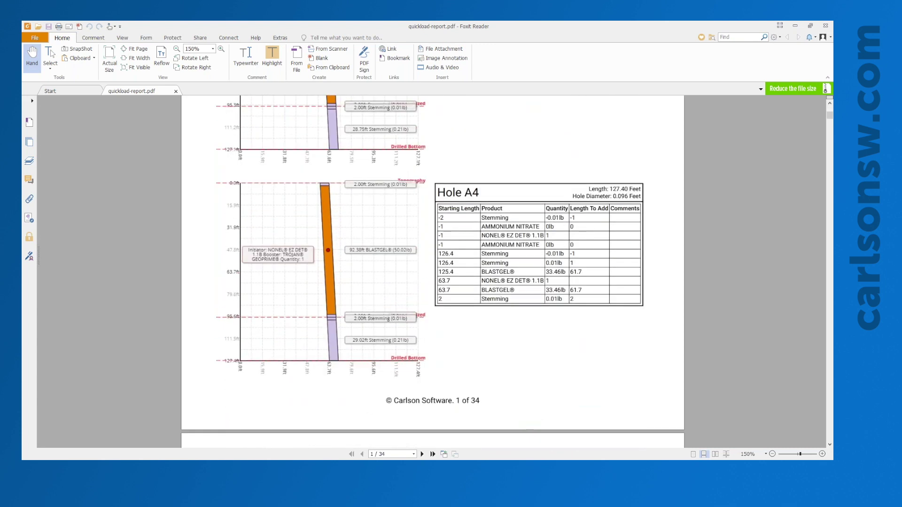
scroll(432, 271, "down", 19)
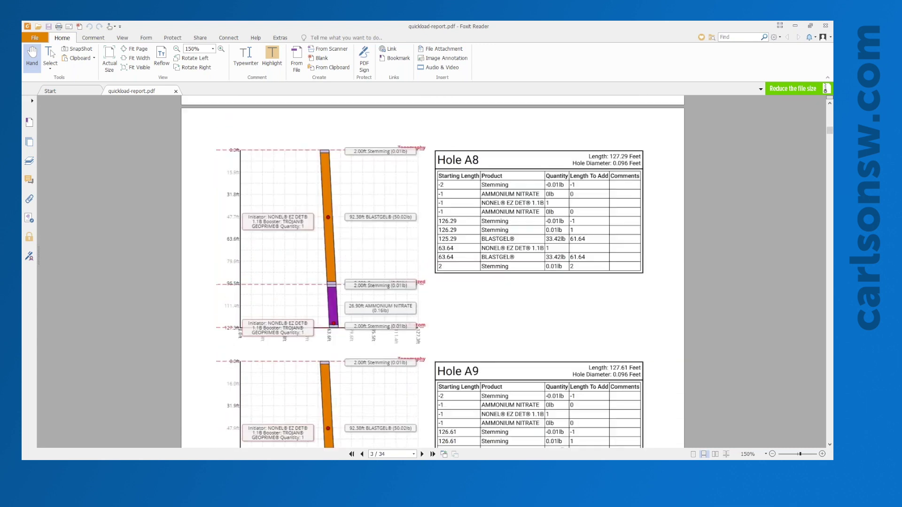
scroll(433, 271, "down", 20)
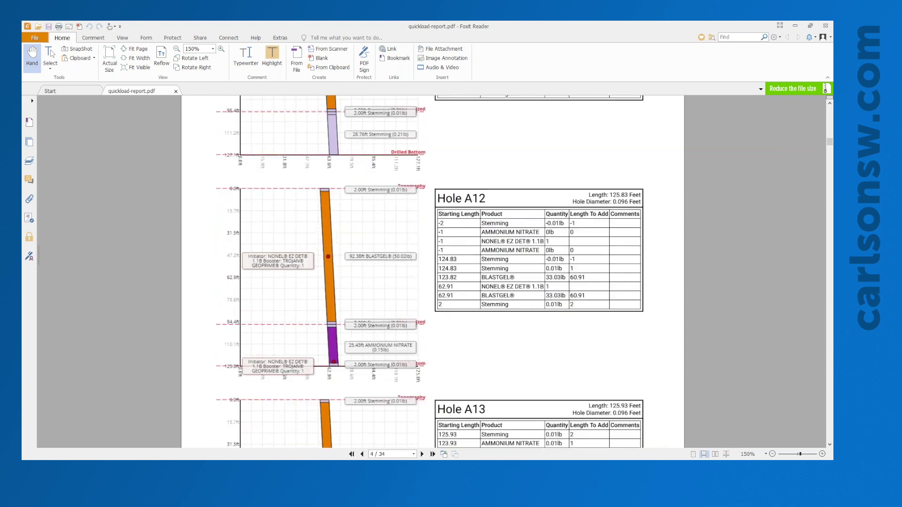
scroll(432, 271, "down", 6)
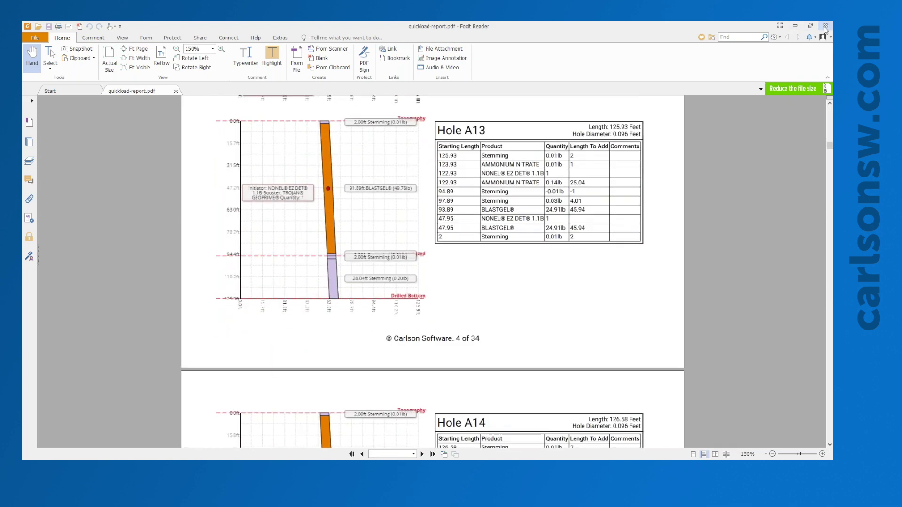
left_click(825, 26)
left_click(382, 170)
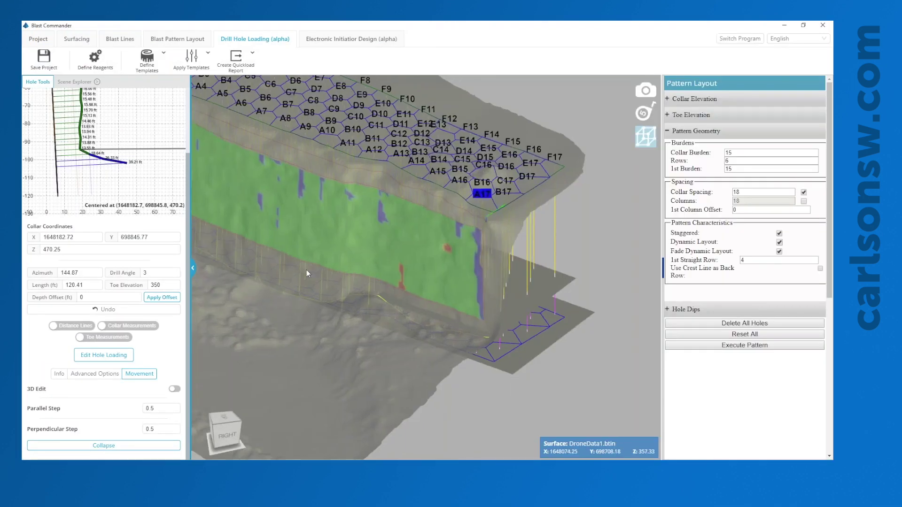
- Go to electronic initiator design and hide the hole tools to show the whole blast pattern from above
middle_click_drag(307, 270, 323, 287)
middle_click_drag(391, 238, 374, 246)
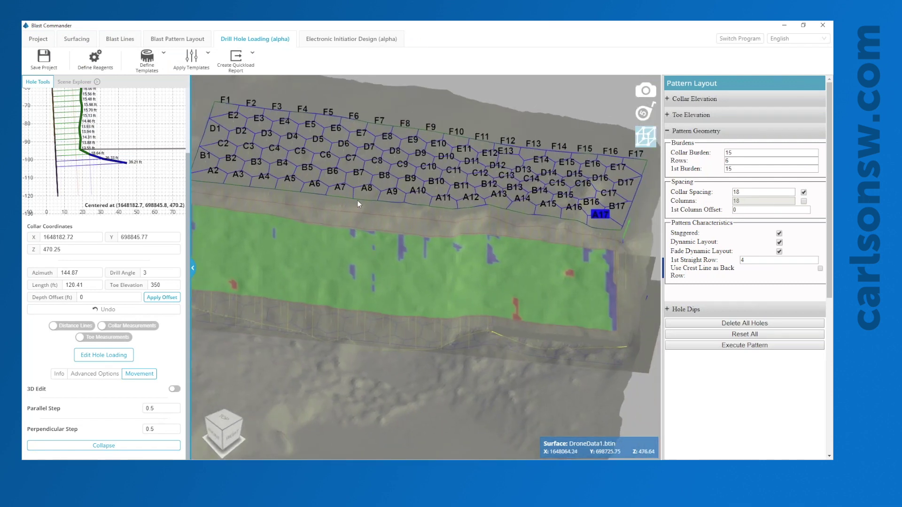
left_click(337, 41)
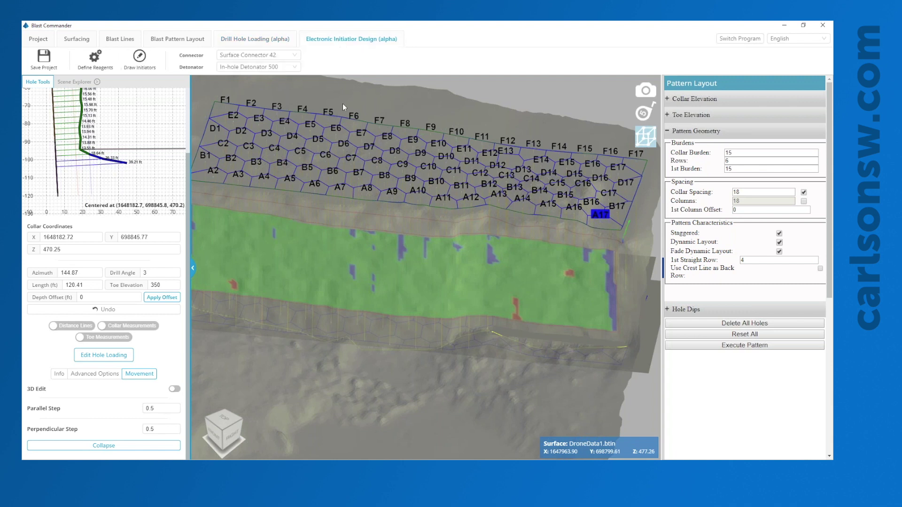
right_click_drag(414, 100, 494, 92)
left_click_drag(494, 92, 477, 96)
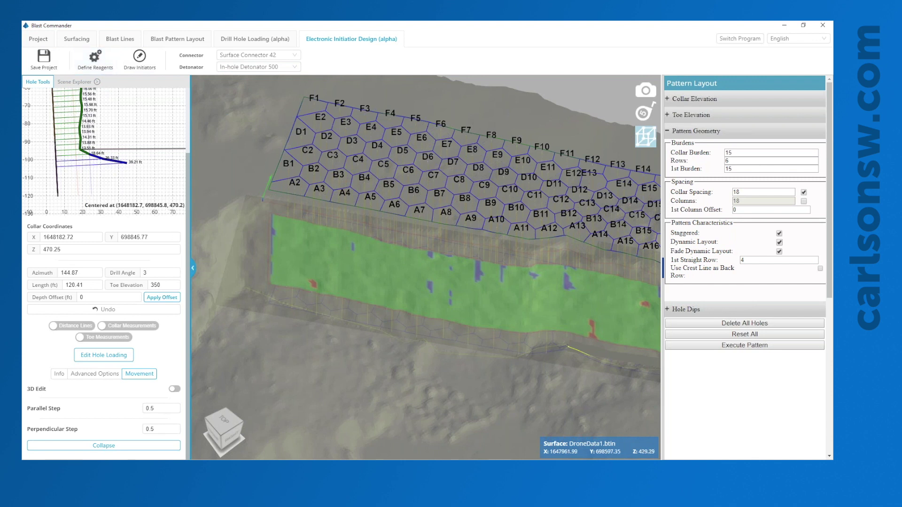
left_click(192, 268)
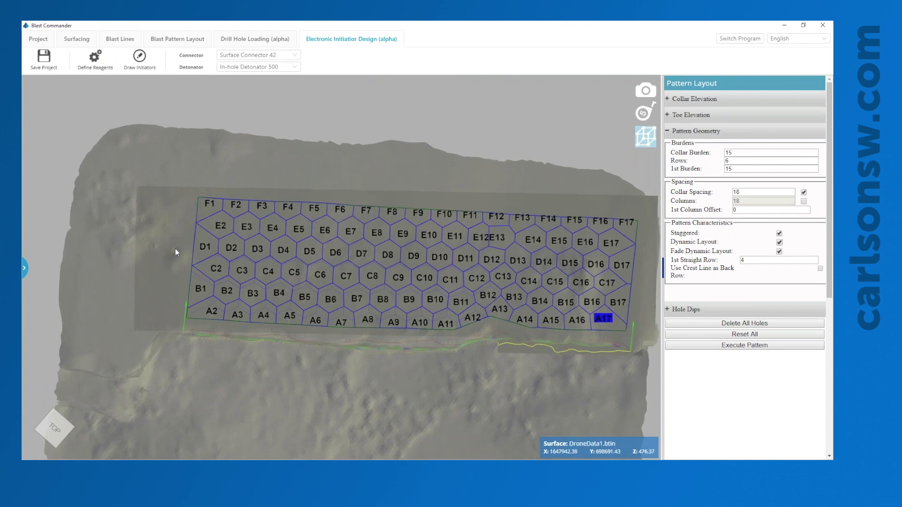
right_click(176, 252)
left_click(188, 101)
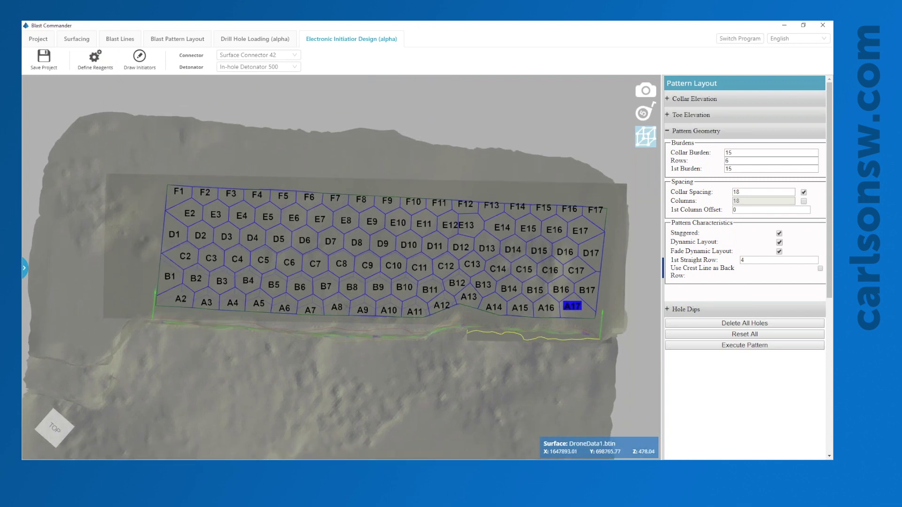
- Start drawing initiators with Surface Connector 42 and In-hole Detonator 500, and hide the pattern layout settings
left_click(253, 55)
left_click(251, 67)
left_click(244, 67)
left_click(238, 139)
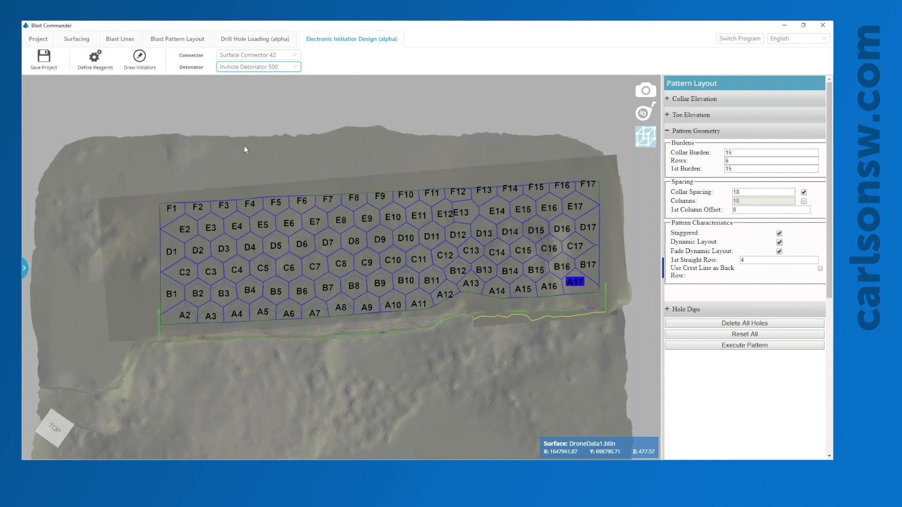
left_click(138, 65)
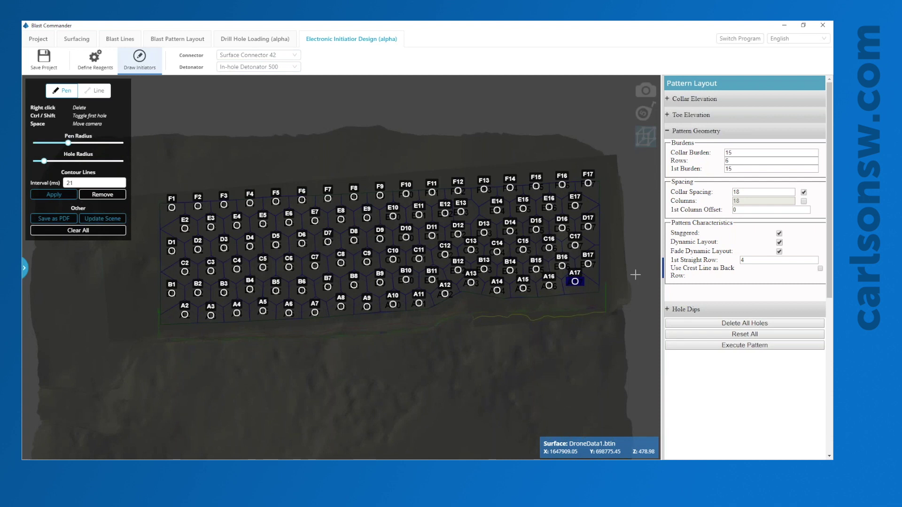
left_click(663, 268)
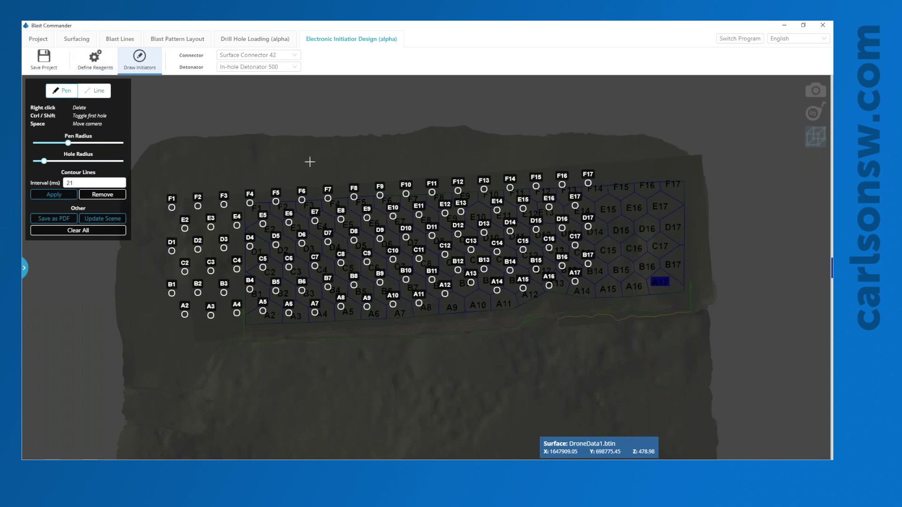
- Try a freehand pen stroke and a straight line above the hole pattern, deleting each one
mouse_move(297, 154)
left_mouse_down()
mouse_move(353, 139)
mouse_move(473, 134)
mouse_move(420, 126)
mouse_move(625, 144)
mouse_move(660, 126)
left_mouse_up()
right_click(593, 133)
left_click(95, 91)
left_click_drag(225, 127, 496, 120)
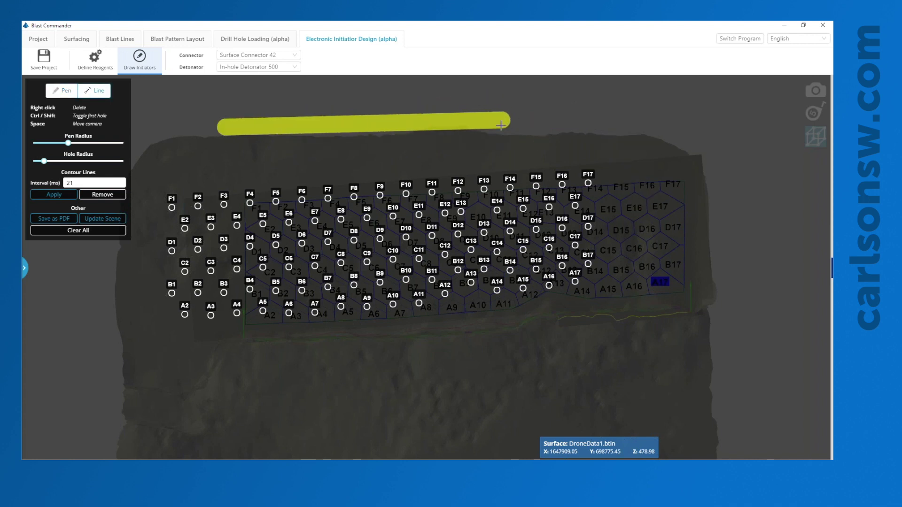
right_click(490, 128)
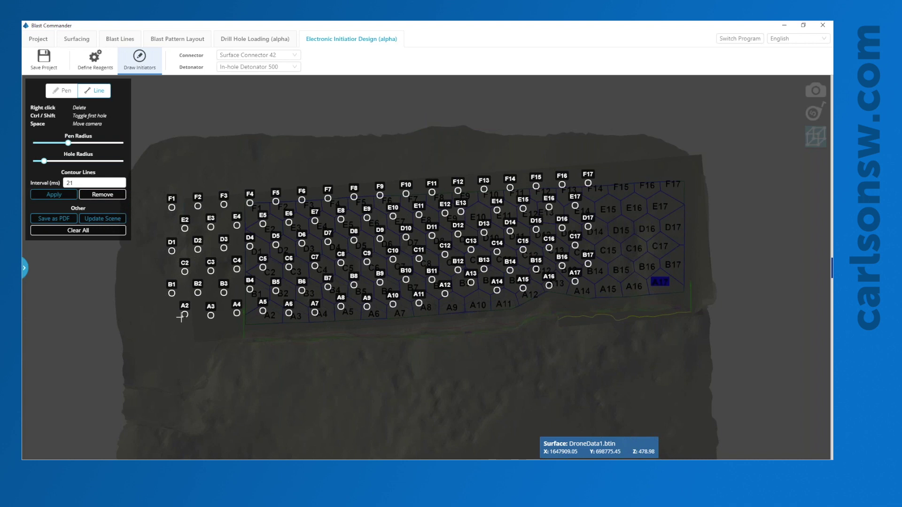
- Connect the holes along each of rows A, B, C and D freehand with Surface Connector 42 and In-hole Detonator 500
left_click(59, 91)
mouse_move(185, 314)
left_mouse_down()
mouse_move(431, 305)
mouse_move(469, 283)
mouse_move(578, 281)
left_mouse_up()
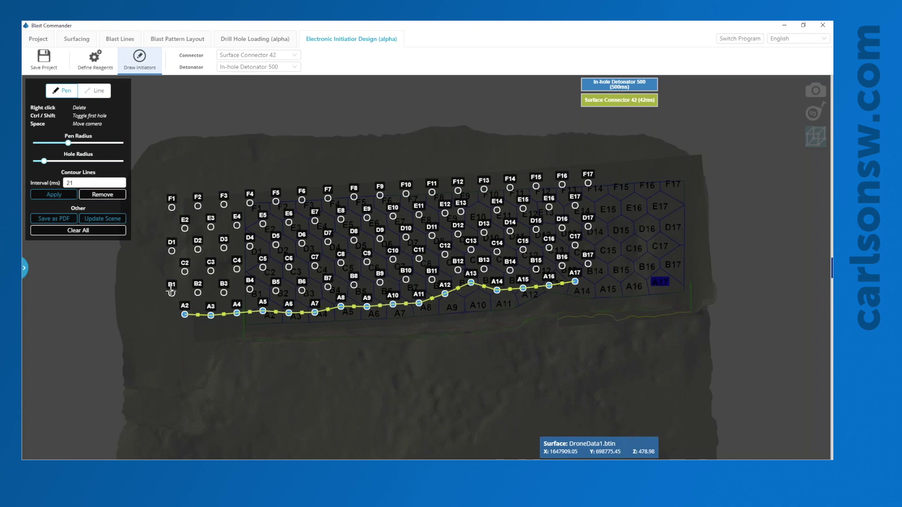
left_click_drag(171, 292, 590, 263)
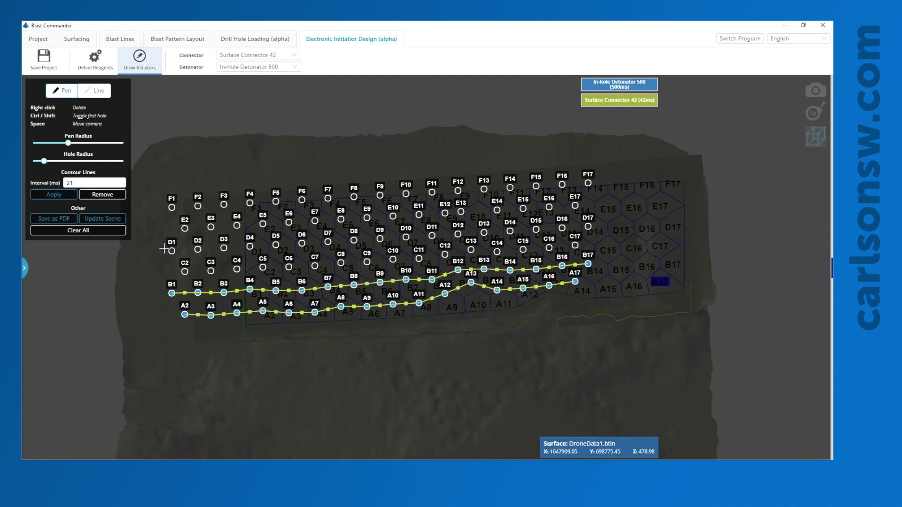
left_click_drag(163, 248, 587, 226)
left_click_drag(184, 272, 587, 245)
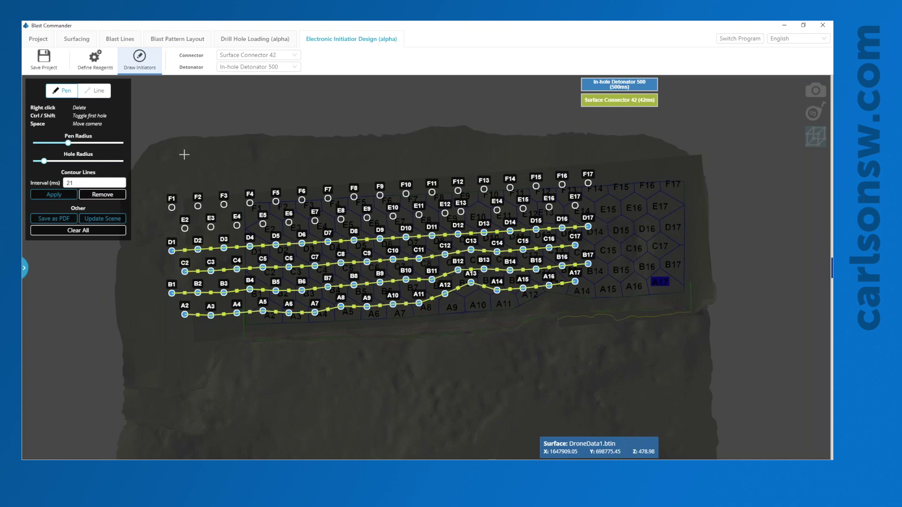
- Tie rows A to D together from hole A8 up to D9 with Surface Connector 58 and In-hole Detonator 600
left_click(233, 56)
left_click(239, 79)
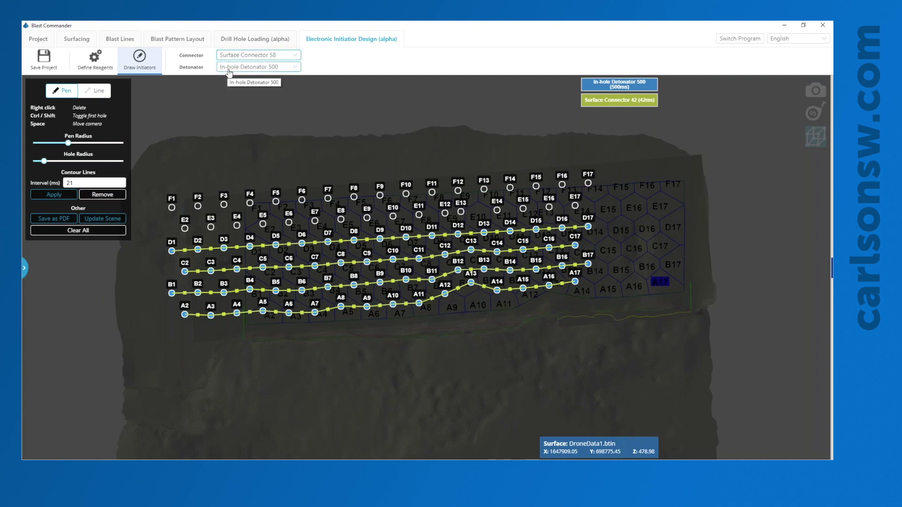
left_click(235, 67)
left_click(238, 91)
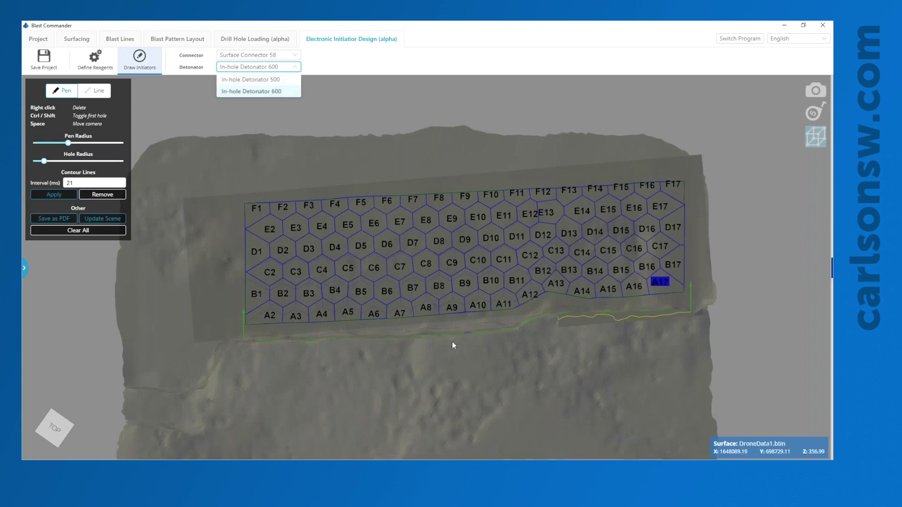
scroll(453, 346, "up", 5)
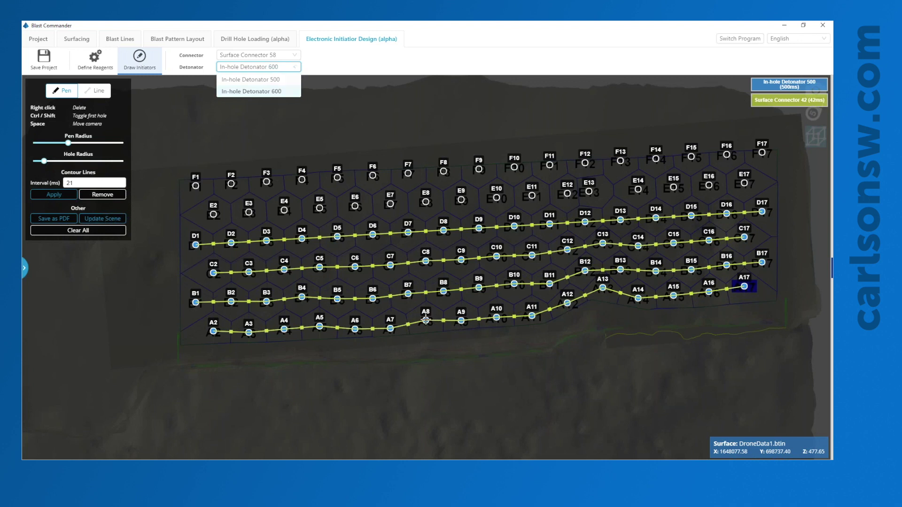
mouse_move(425, 320)
left_mouse_down()
mouse_move(443, 290)
mouse_move(478, 288)
mouse_move(497, 255)
mouse_move(475, 229)
mouse_move(482, 236)
left_mouse_up()
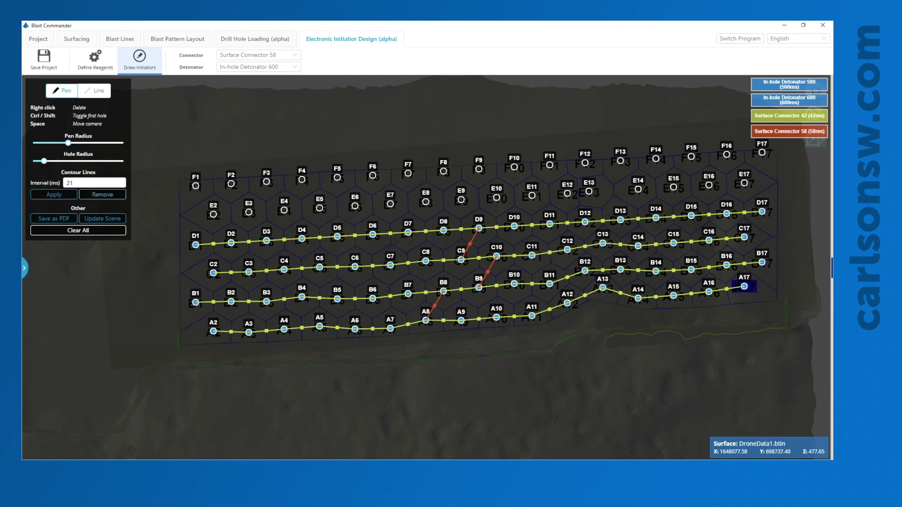
- Set A2 as the first hole and apply timing contour lines at a 21 ms interval
left_click(213, 332, "ctrl")
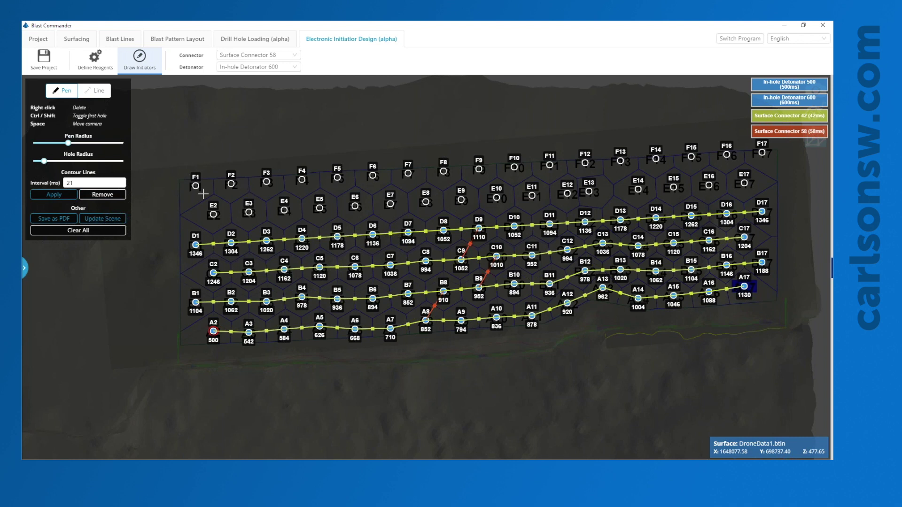
double_click(95, 182)
left_click(69, 196)
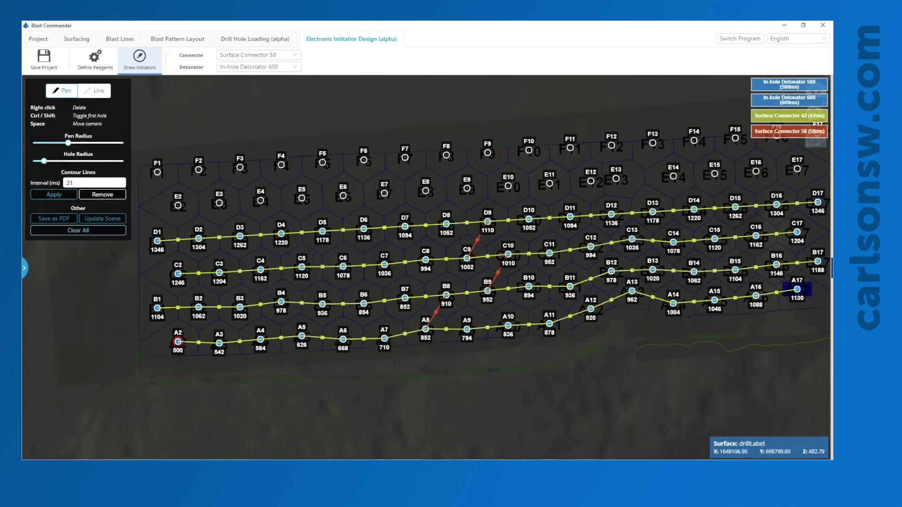
left_click(65, 195)
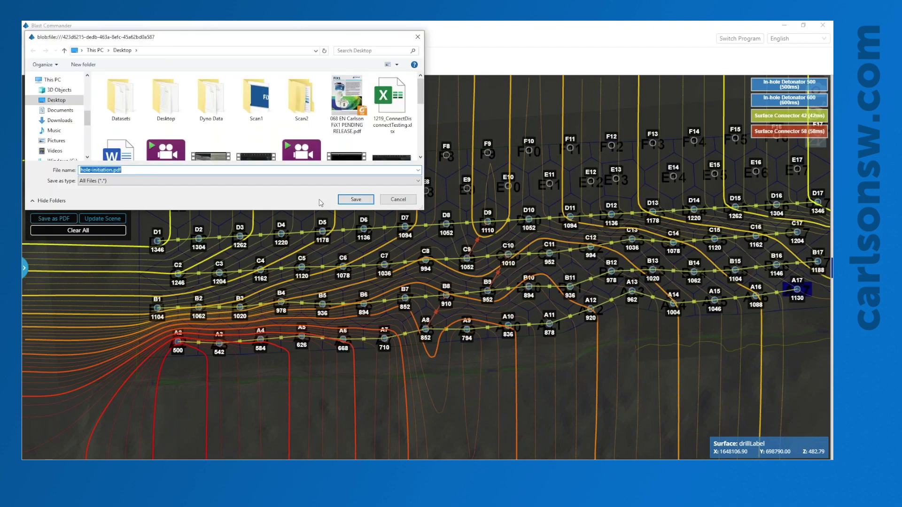
- Save the initiation design as hole-initiation.pdf on the Desktop and open the file to examine its timing plan
left_click(356, 200)
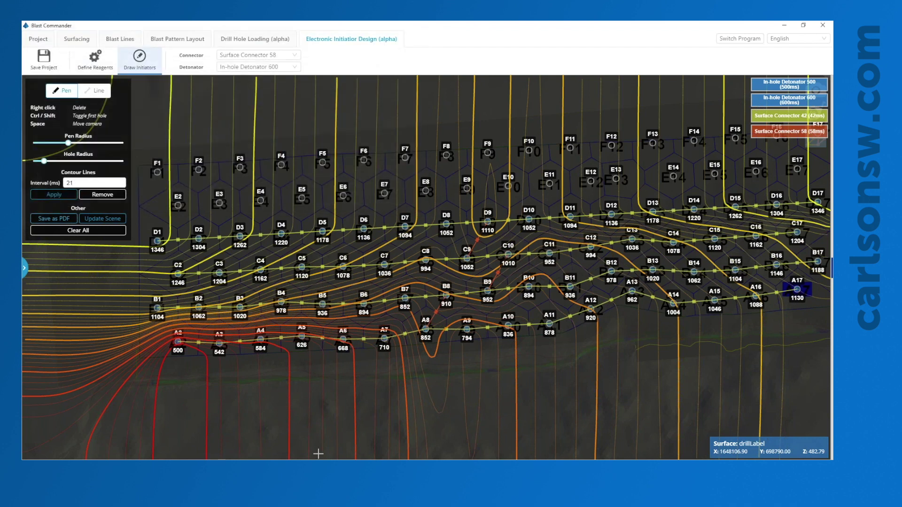
left_click(348, 427)
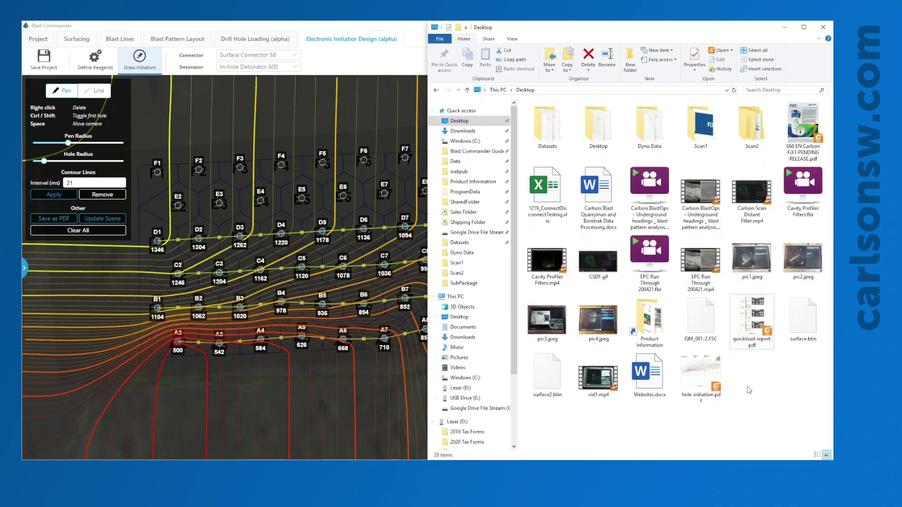
double_click(700, 375)
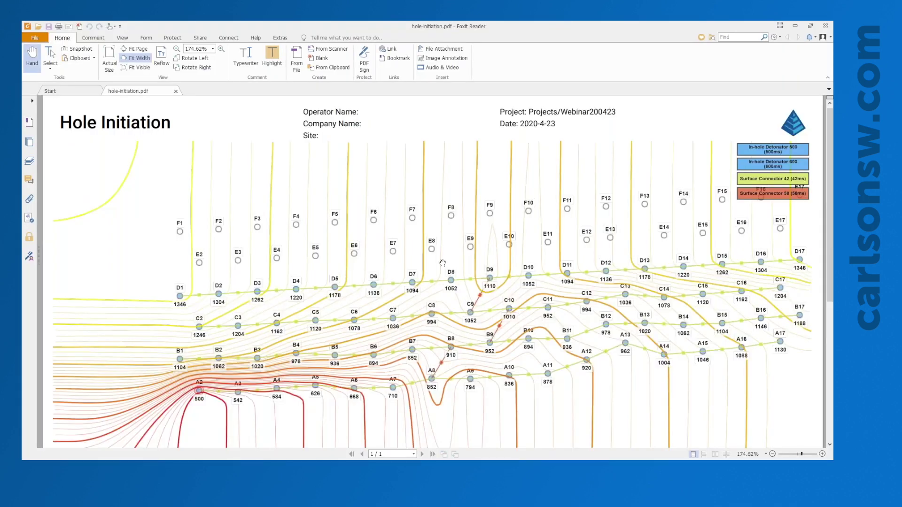
right_click(446, 297)
scroll(444, 298, "down", 1)
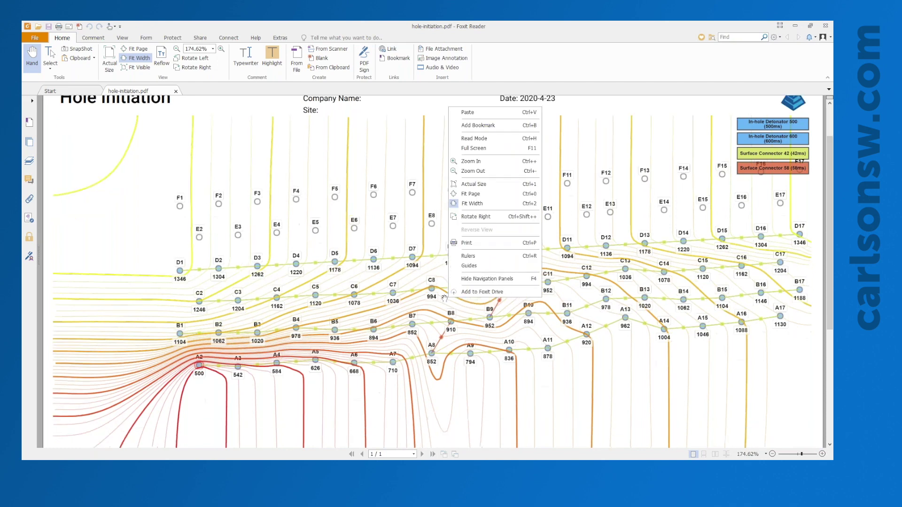
scroll(444, 298, "down", 3)
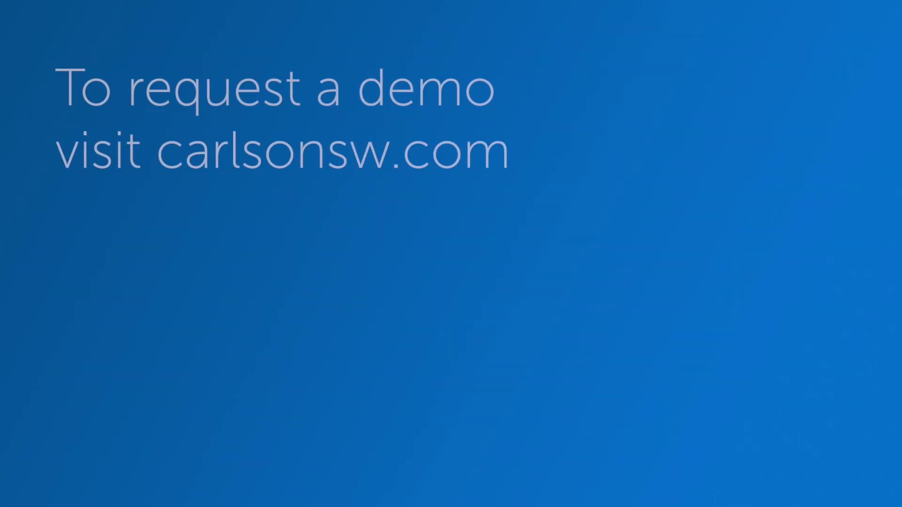